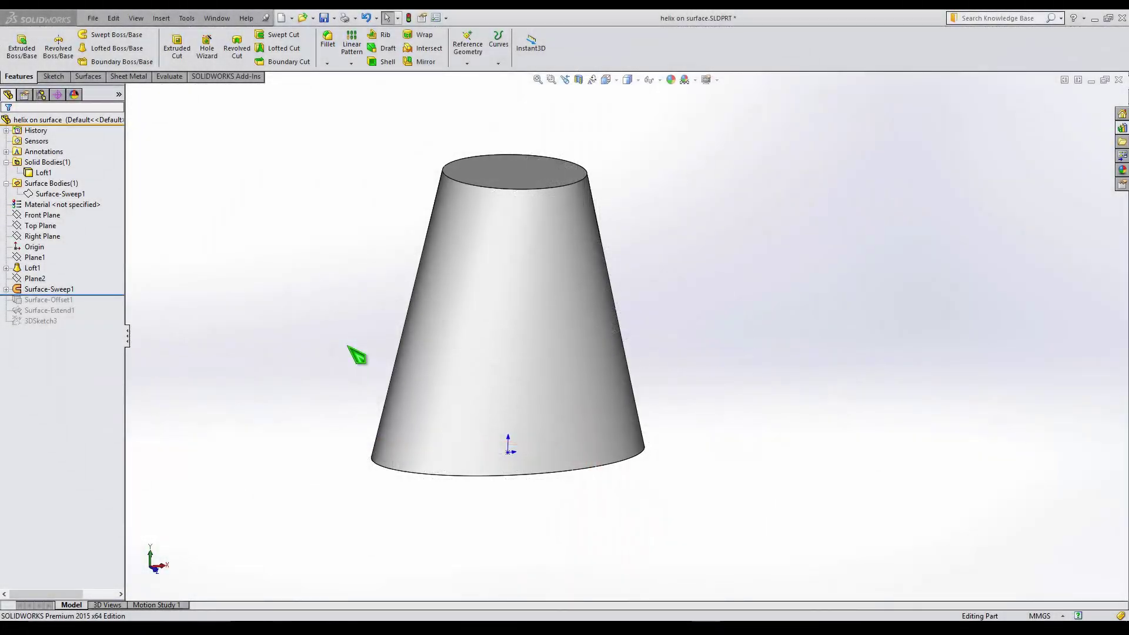
- Examine the tapered loft and the position of Plane2 below its base
middle_click_drag(385, 277, 363, 310)
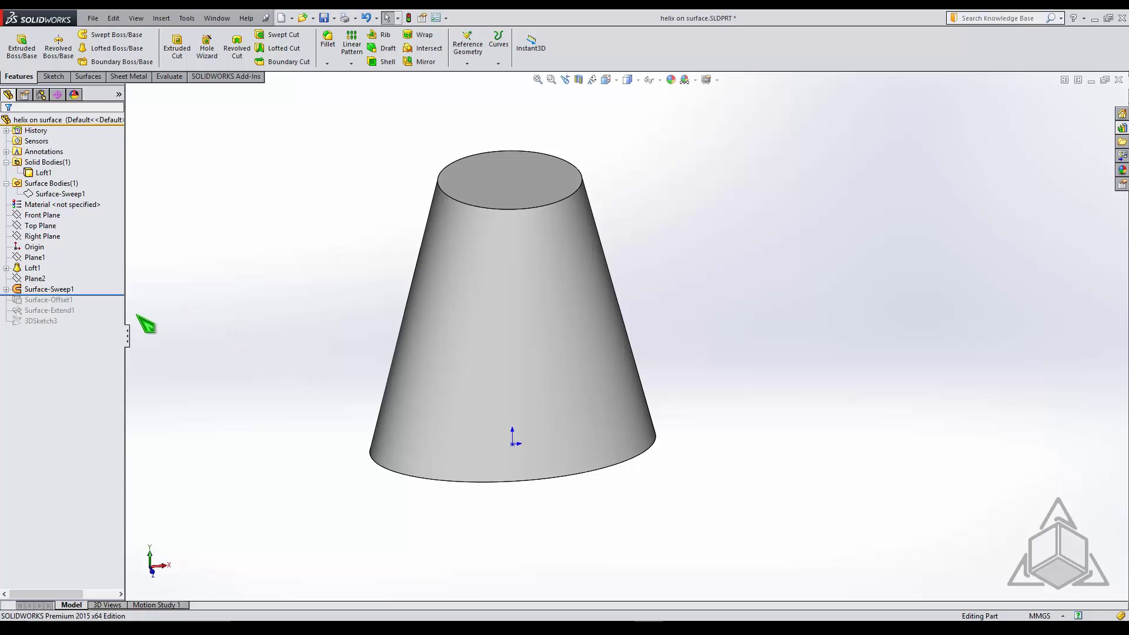
middle_click_drag(171, 304, 151, 242)
left_click(45, 281)
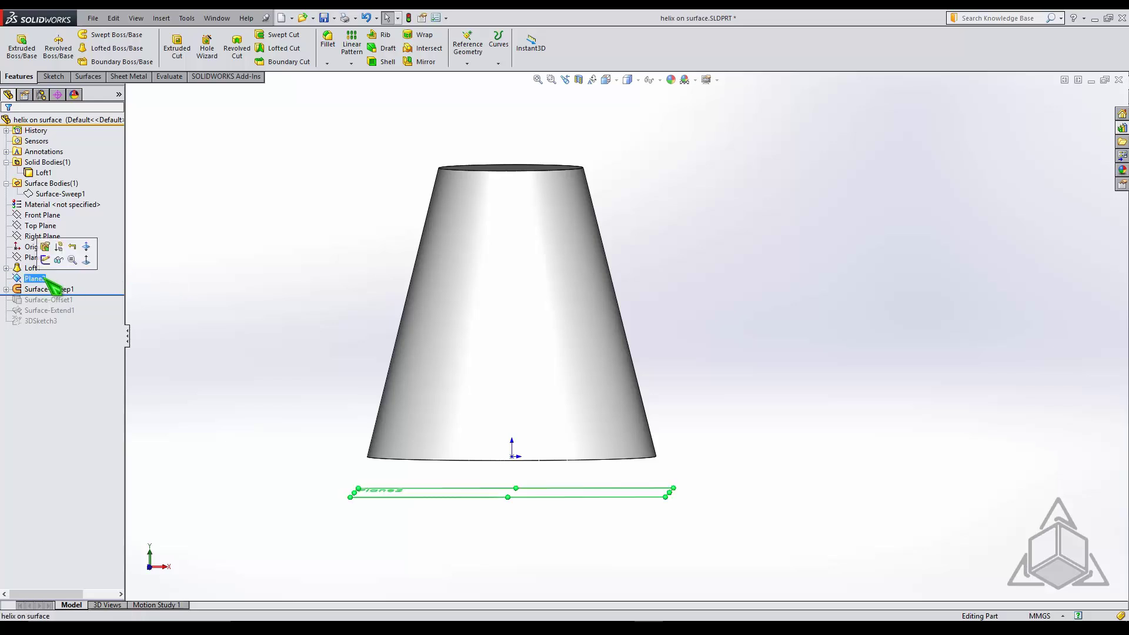
middle_click_drag(262, 318, 227, 364)
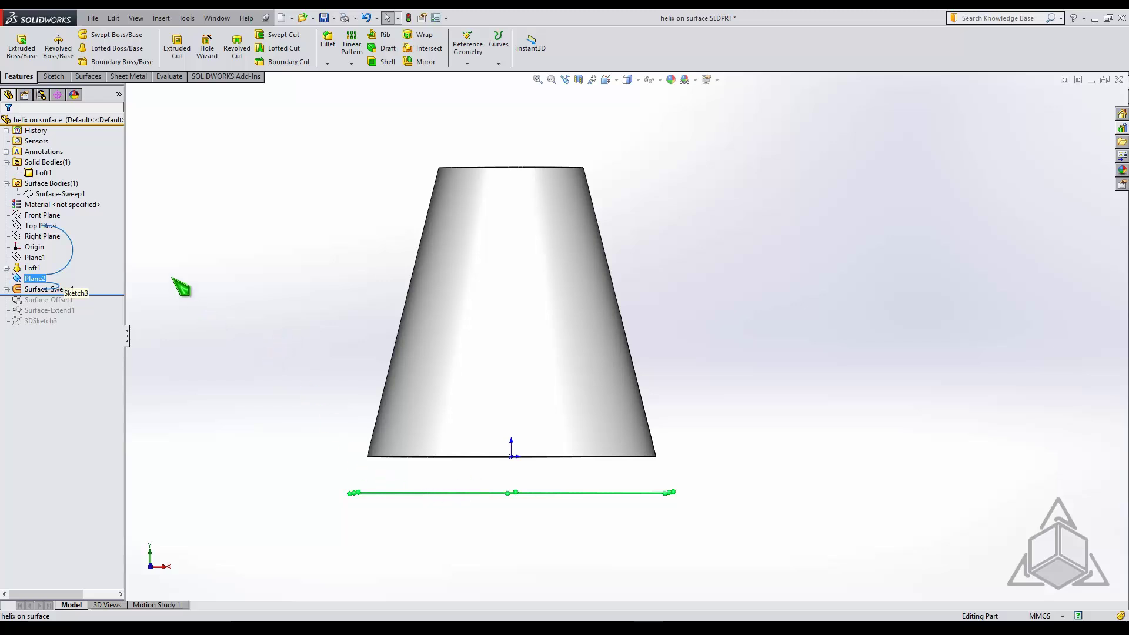
- Show the helical Surface-Sweep1 surface body around the tapered loft
left_click(52, 289)
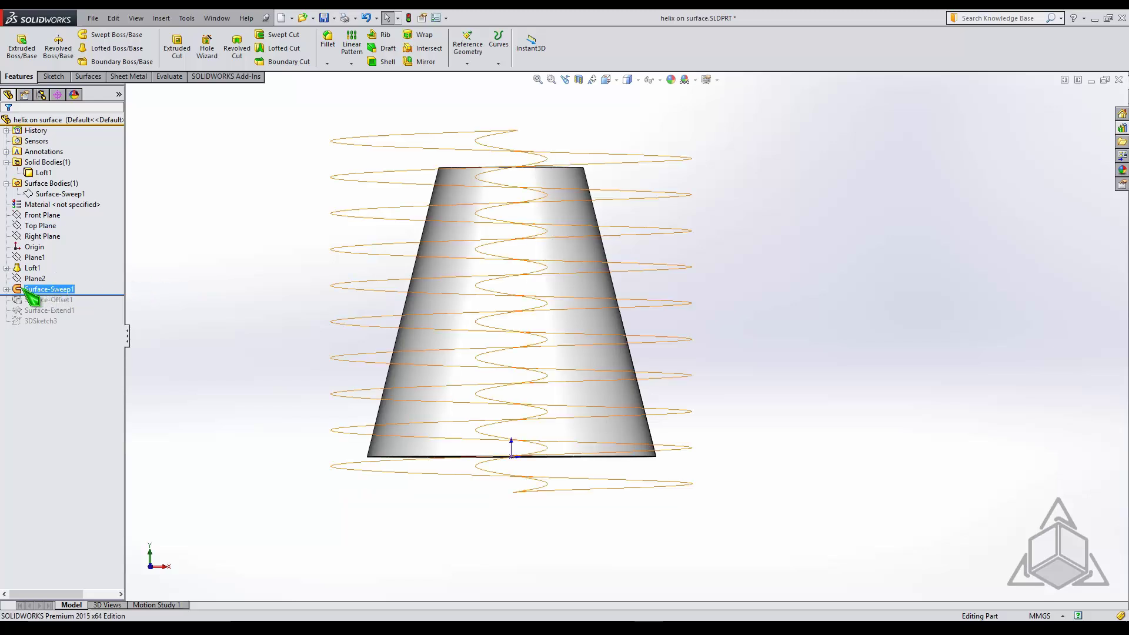
left_click(59, 194)
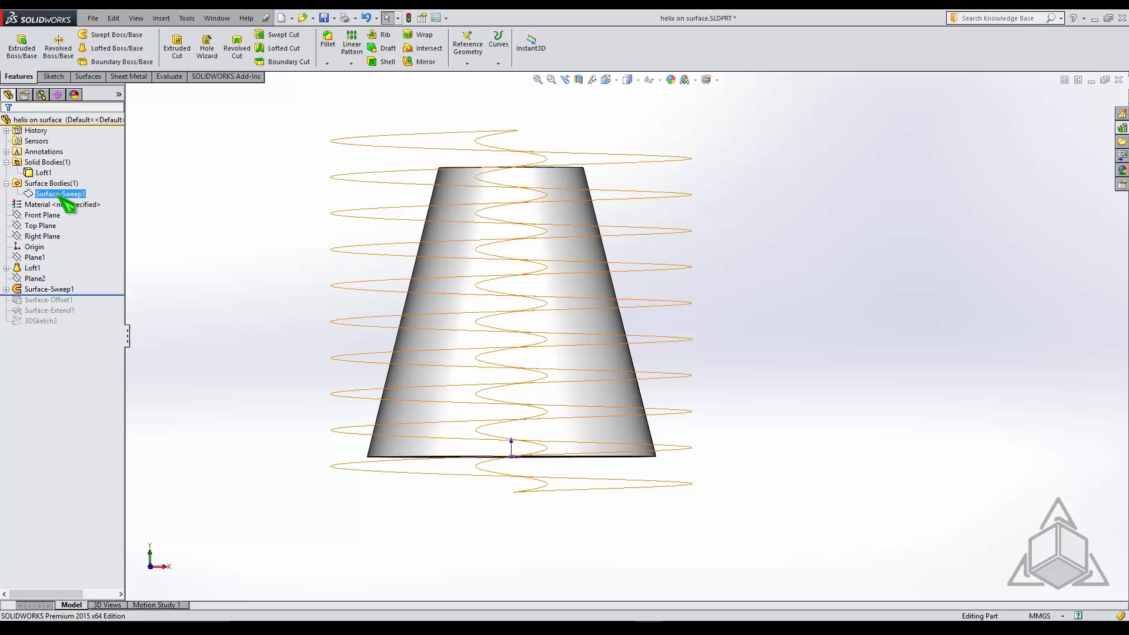
left_click(83, 176)
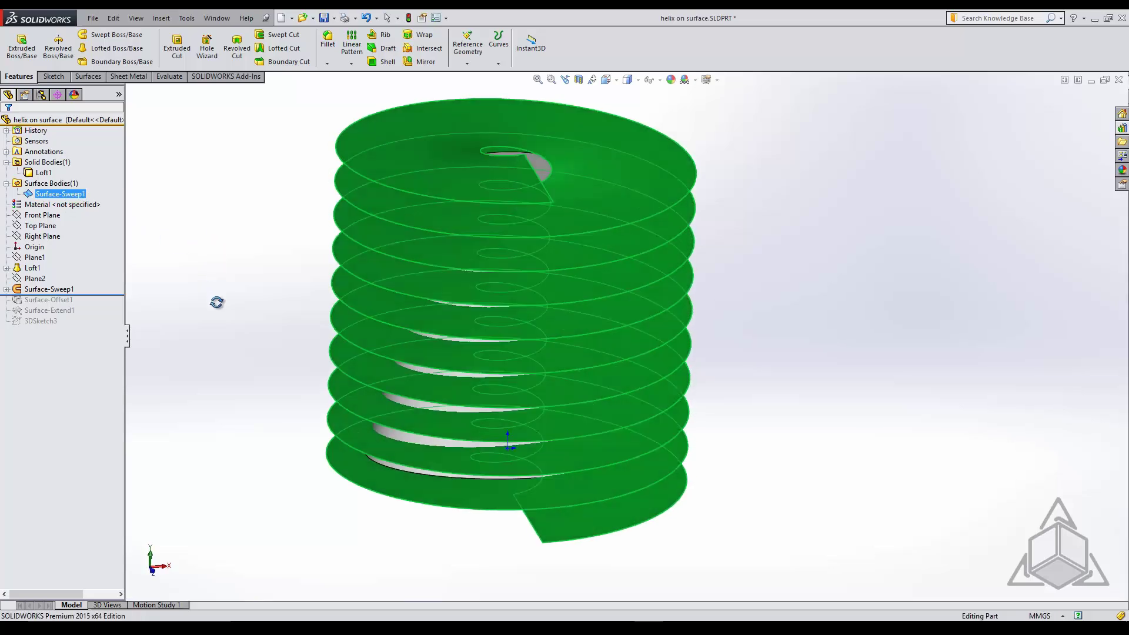
left_click(221, 418)
mouse_move(263, 459)
middle_mouse_down()
mouse_move(245, 407)
mouse_move(253, 449)
middle_mouse_up()
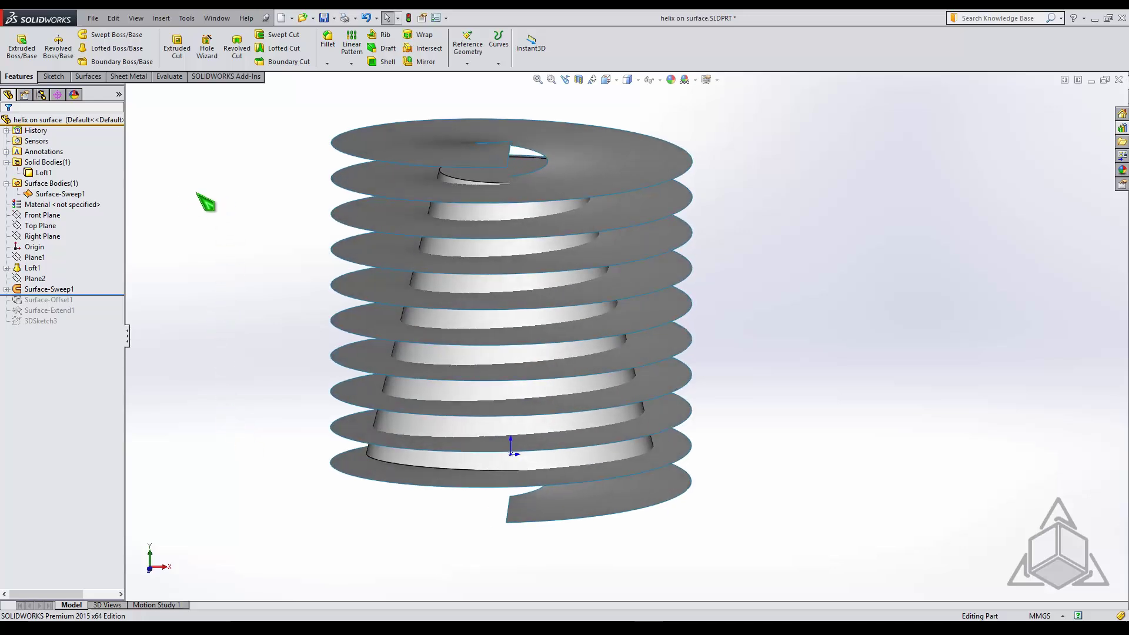
- Expand the Surface-Sweep1 feature and inspect the dimensioned profile line in Sketch4
left_click(47, 290)
left_click(48, 300)
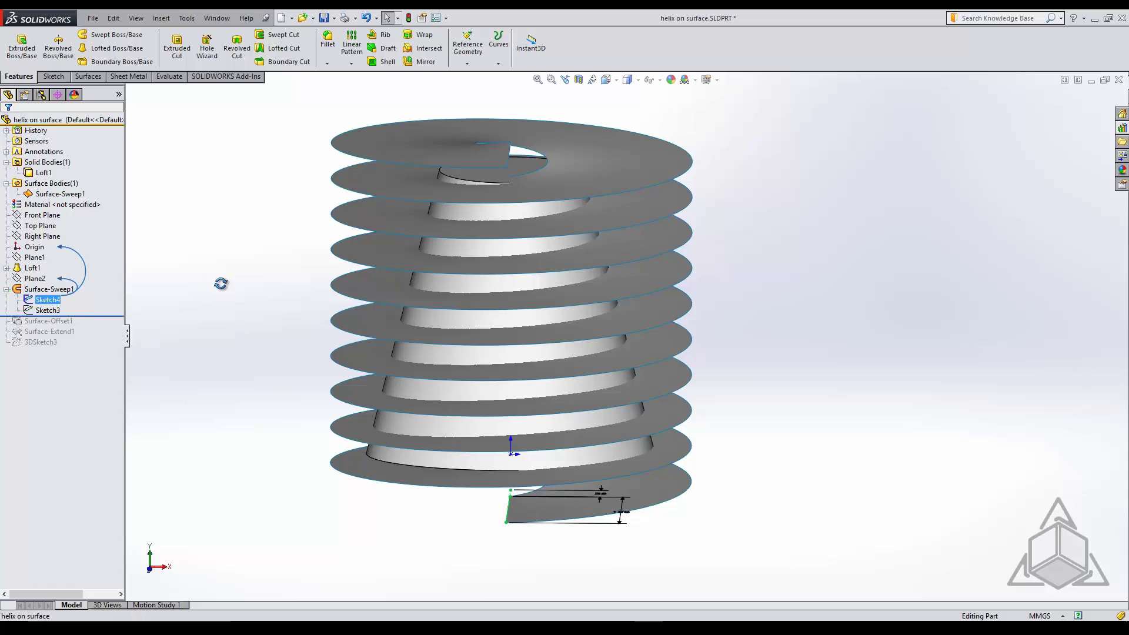
mouse_move(222, 282)
middle_mouse_down()
mouse_move(297, 277)
mouse_move(312, 398)
middle_mouse_up()
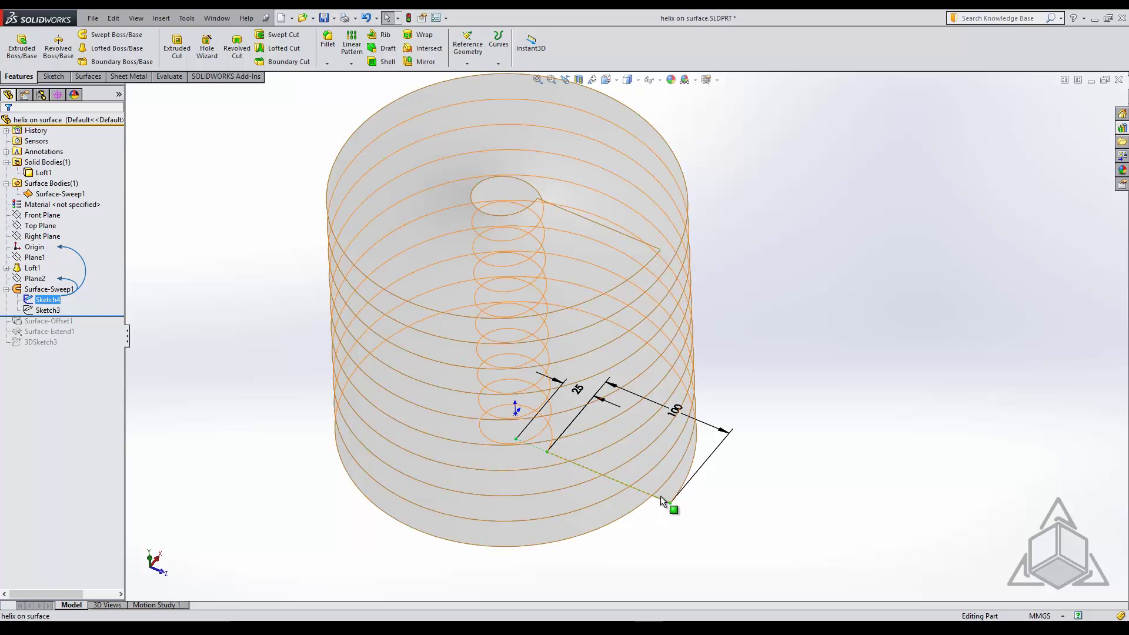
left_click(691, 543)
- Hide the Surface-Sweep1 surface body so only the tapered loft is displayed
left_click(58, 290)
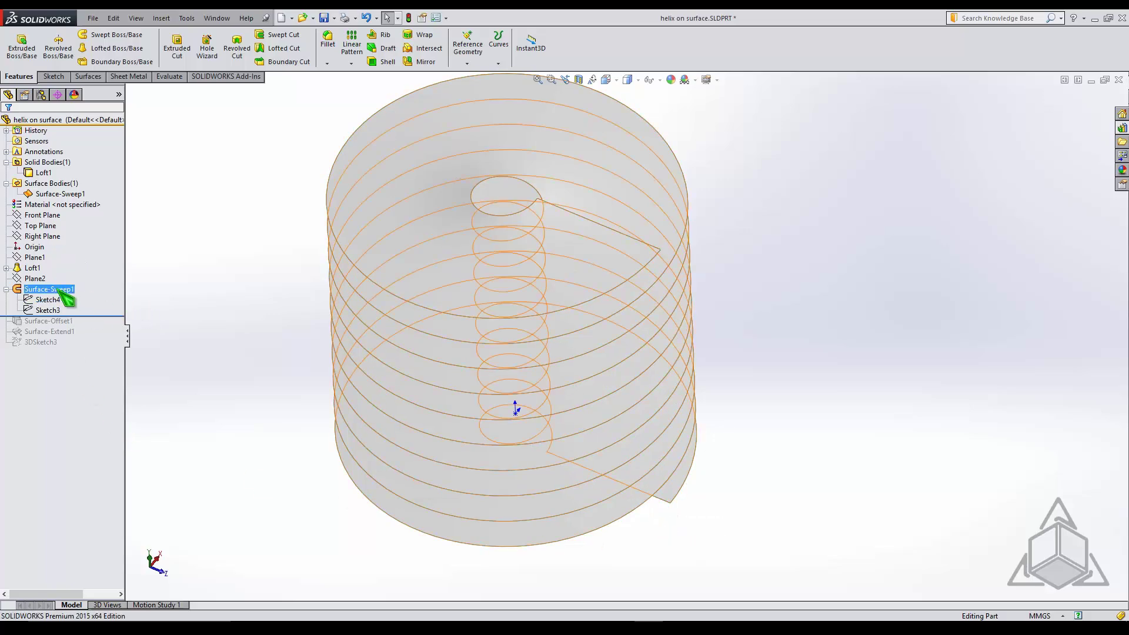
left_click(59, 194)
left_click(72, 171)
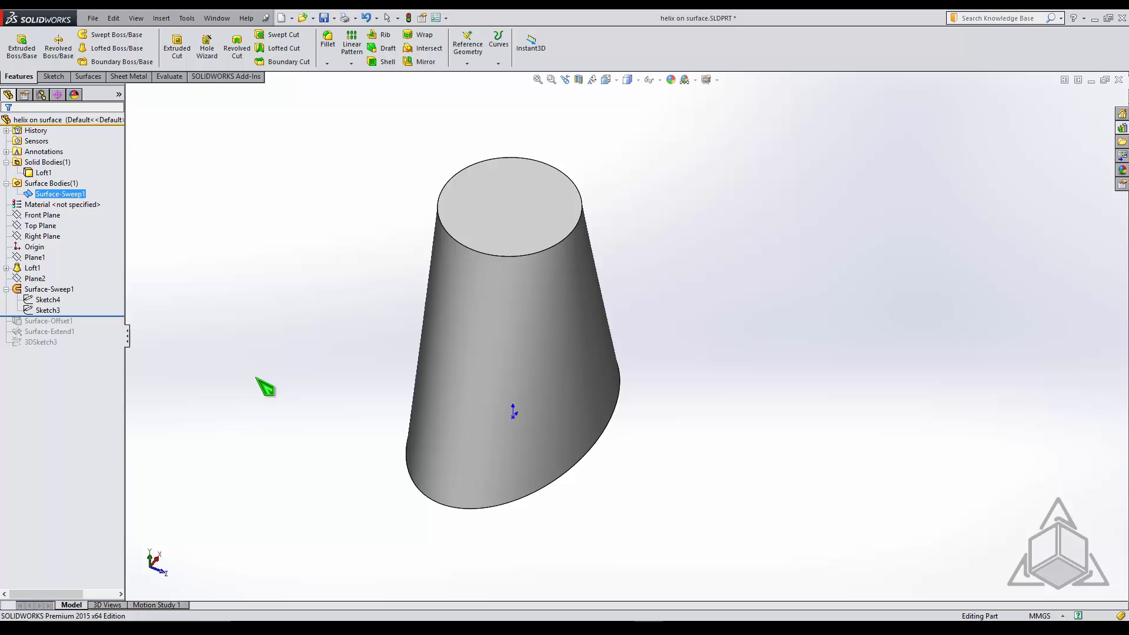
- Inspect the sweep's profile in Sketch4 and its vertical path in Sketch3 against the tapered loft
left_click(51, 290)
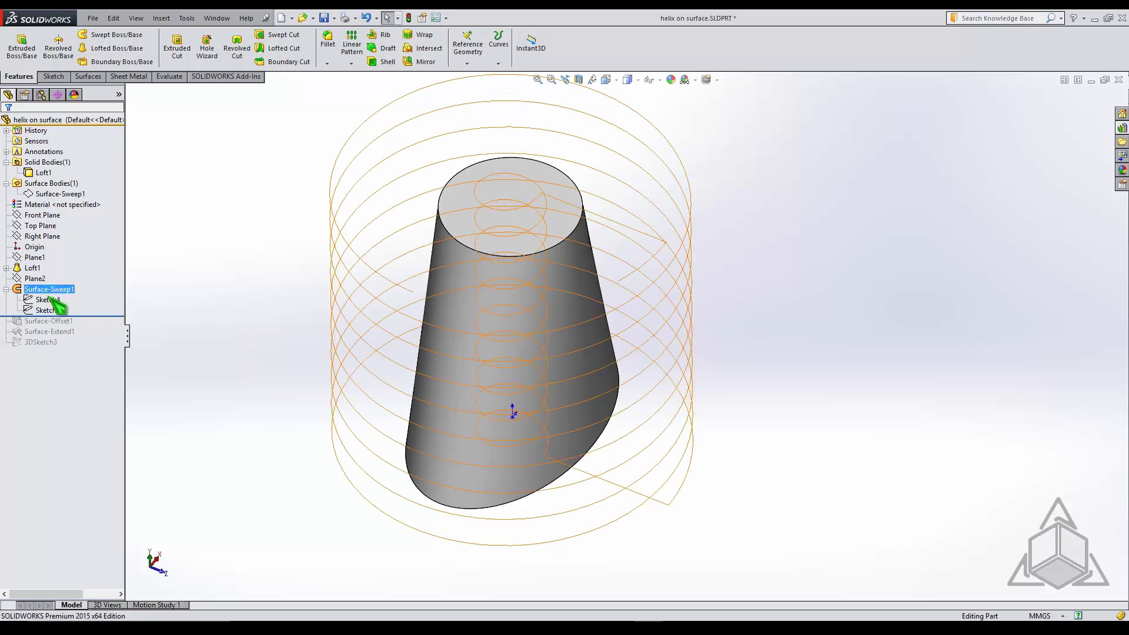
left_click(49, 299)
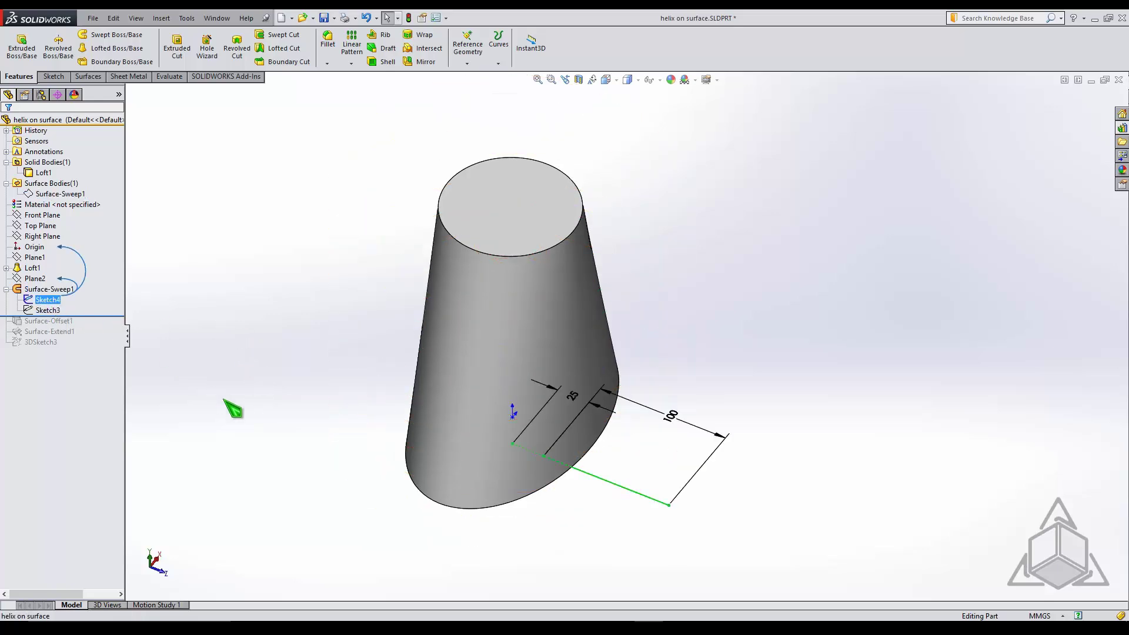
left_click(48, 310)
mouse_move(267, 464)
middle_mouse_down()
mouse_move(261, 336)
mouse_move(181, 322)
mouse_move(176, 357)
middle_mouse_up()
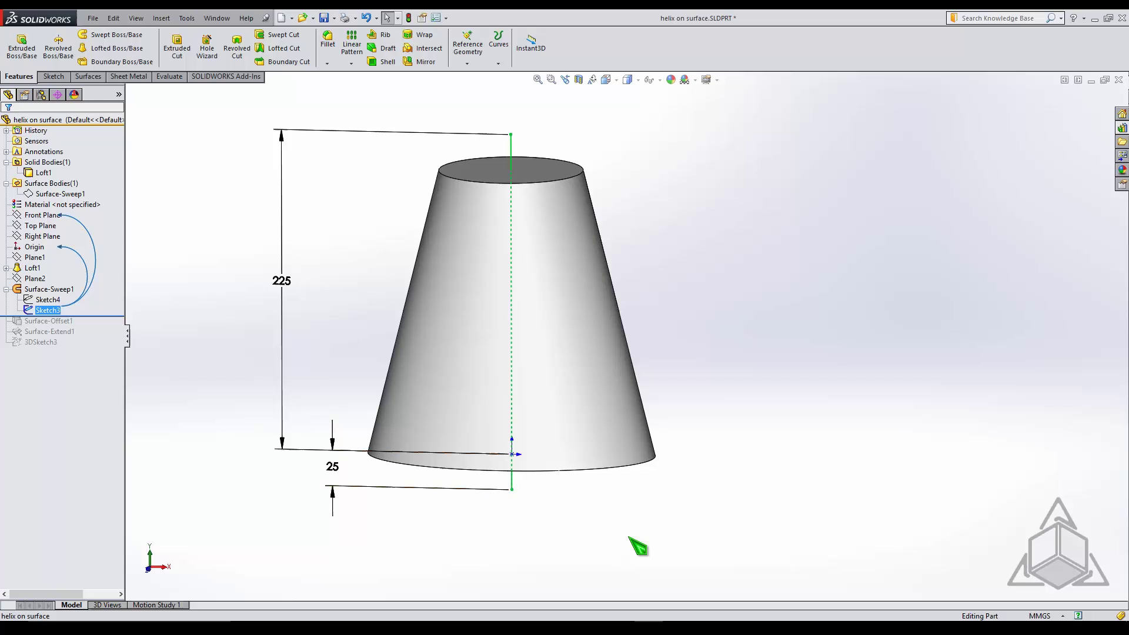
middle_click_drag(640, 541, 612, 509)
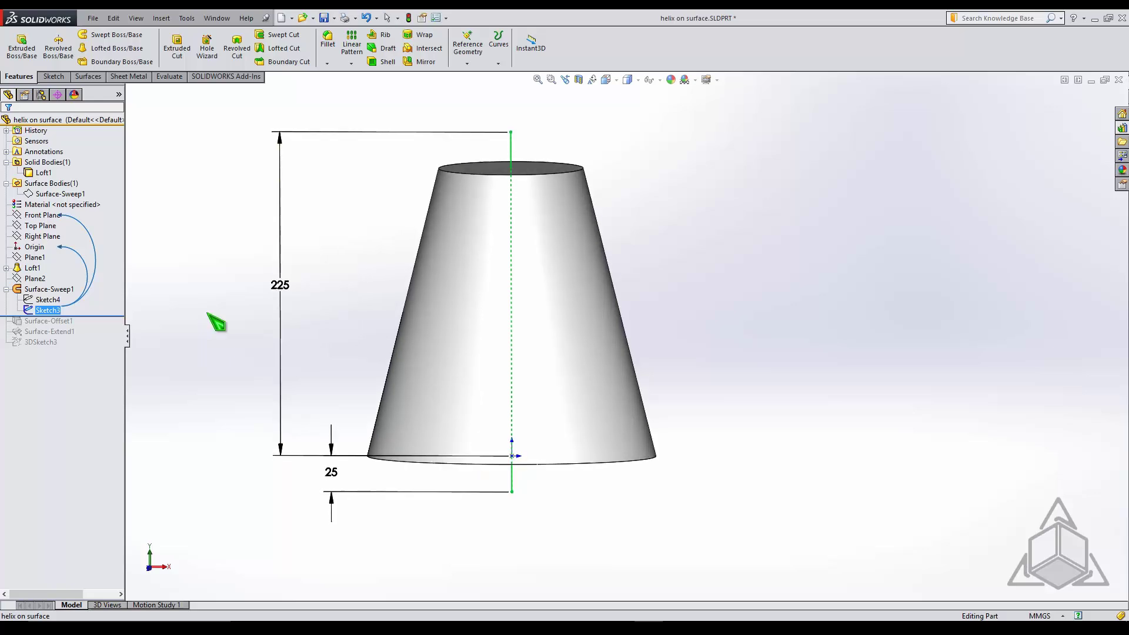
- Display the hidden Surface-Sweep1 surface body again
left_click(173, 323)
left_click(52, 297)
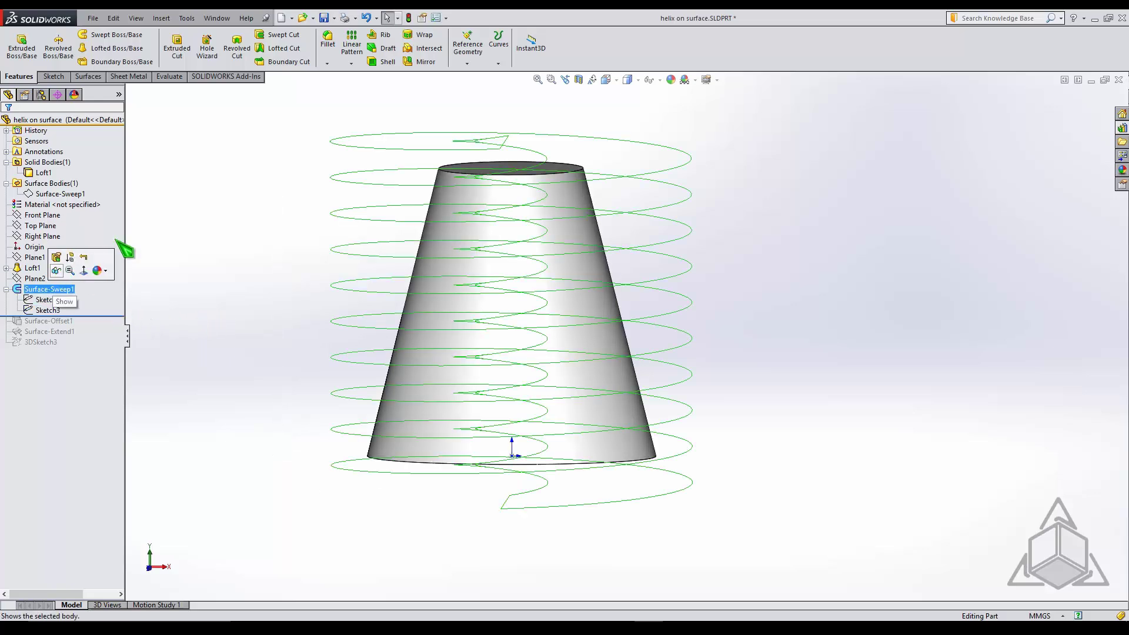
left_click(71, 188)
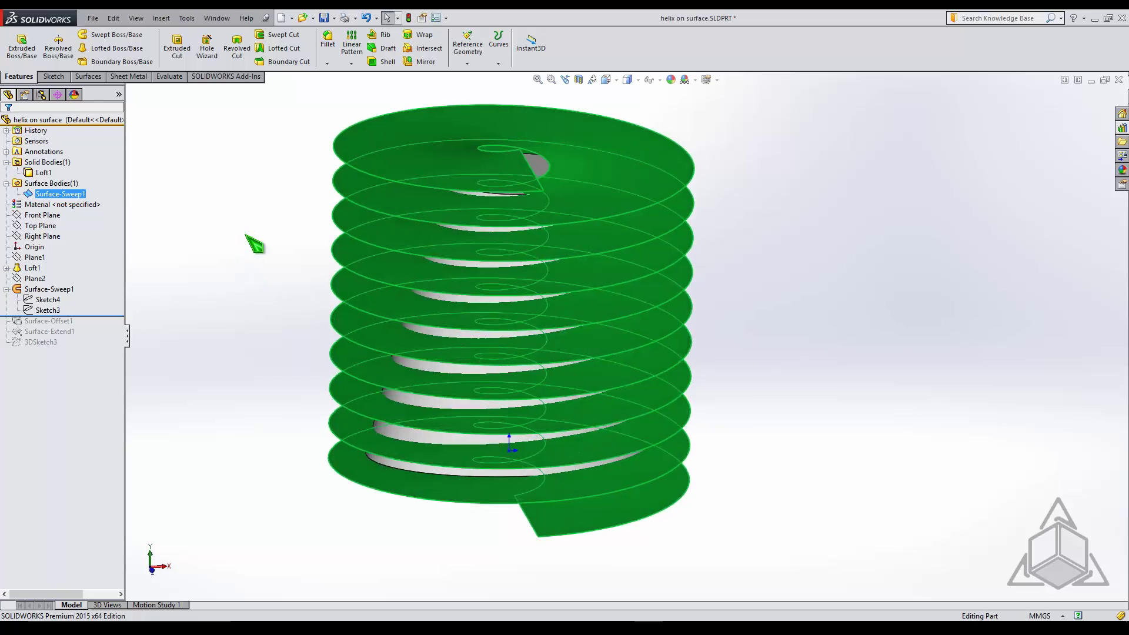
left_click(256, 242)
- Open the Surface-Sweep1 definition, review its profile, path and turns, keep the Twist Along Path type, and accept it
left_click(64, 290)
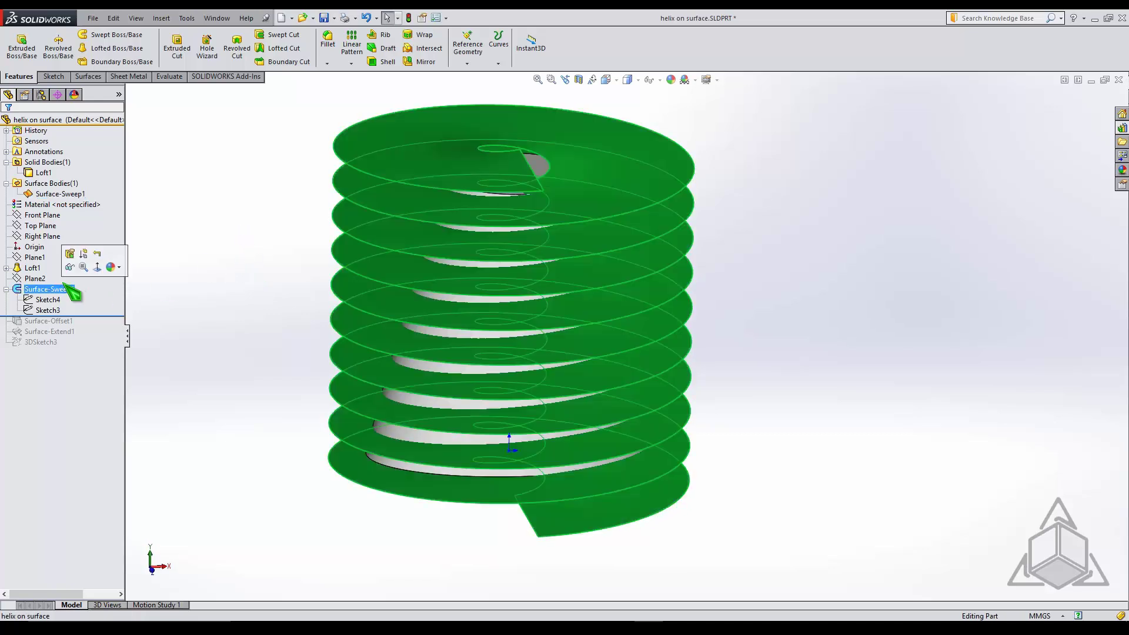
left_click(90, 259)
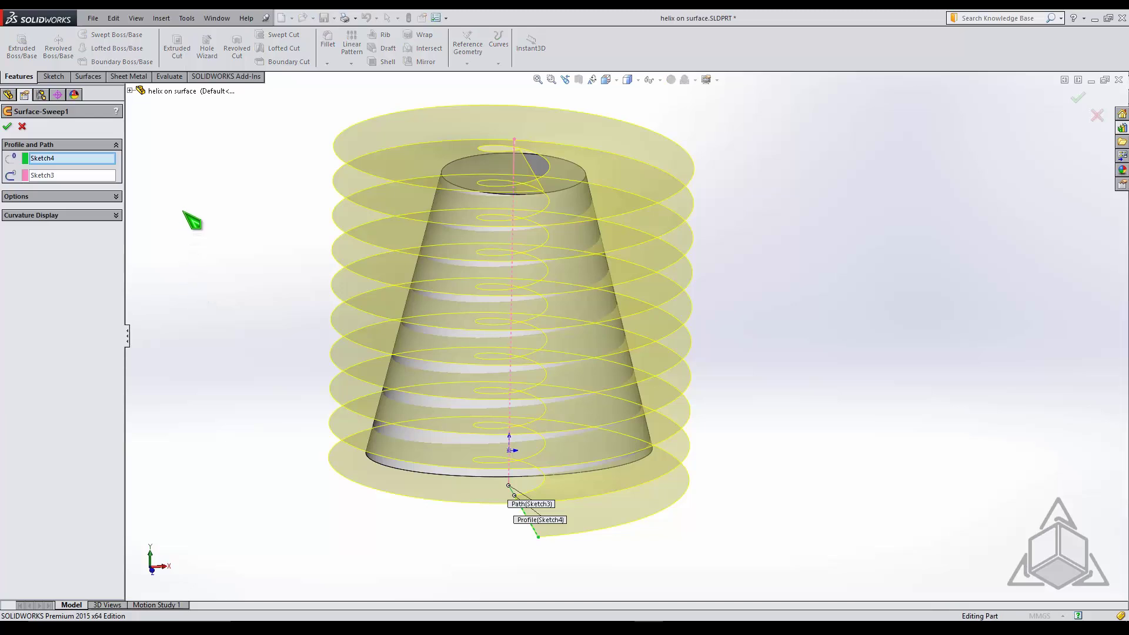
left_click(80, 157)
left_click(94, 177)
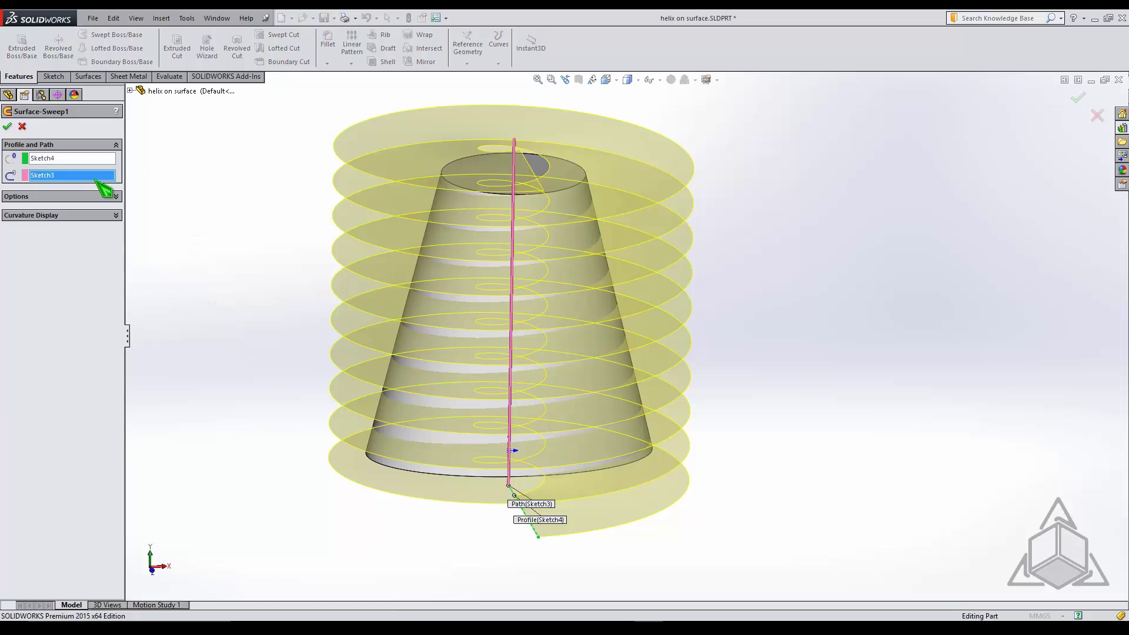
left_click(118, 197)
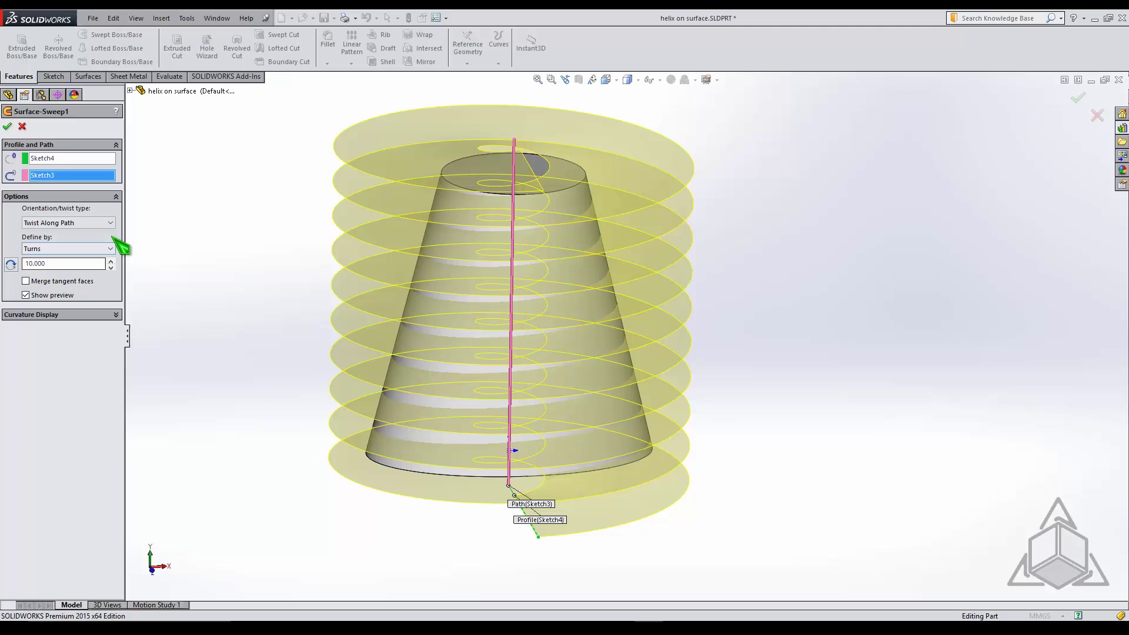
left_click(111, 224)
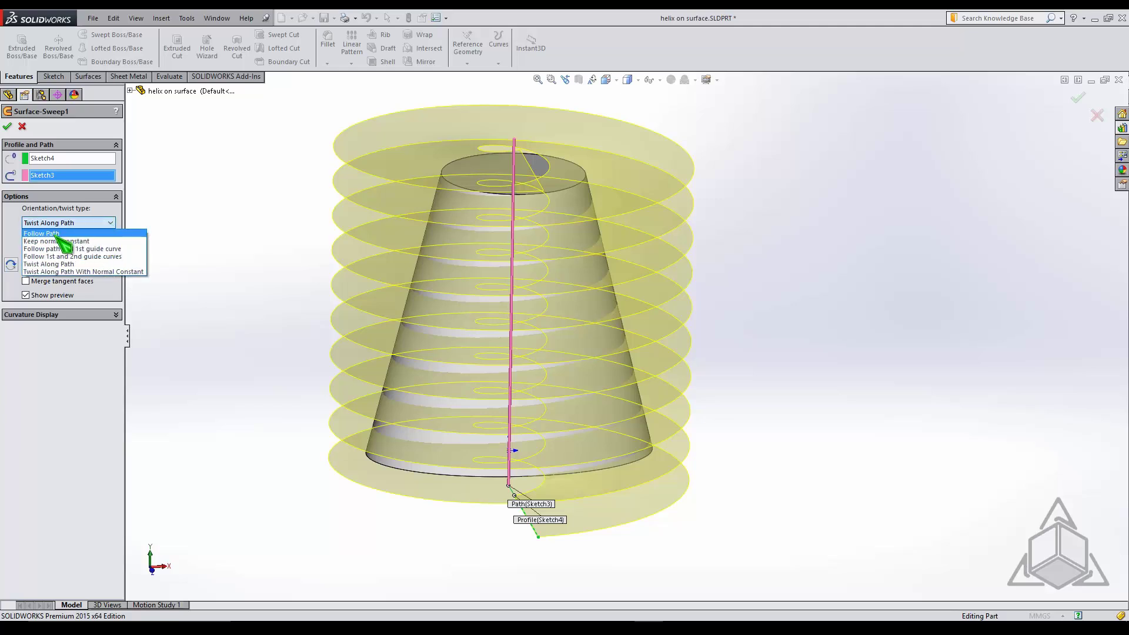
left_click(77, 265)
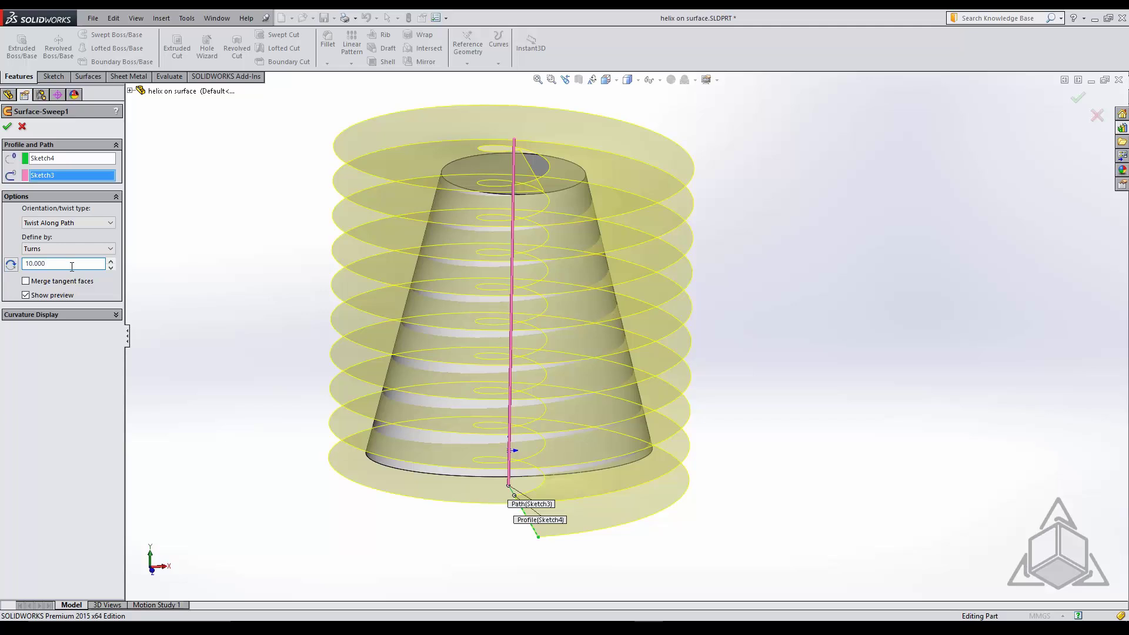
left_click(8, 127)
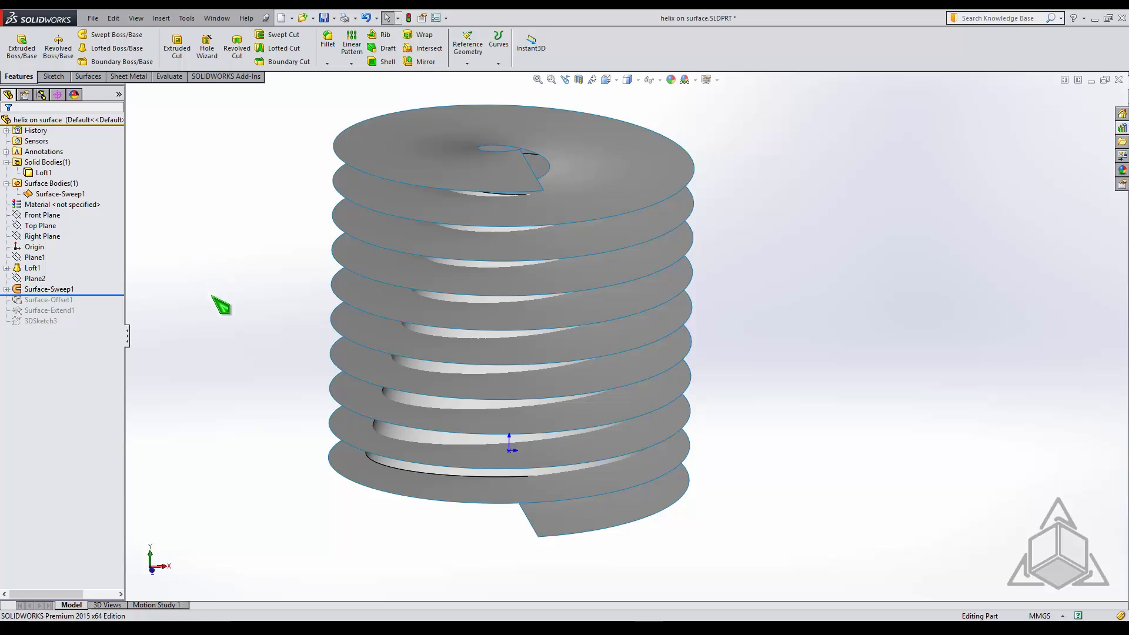
- Roll the model history forward to include Surface-Offset1
middle_click_drag(222, 305, 204, 262)
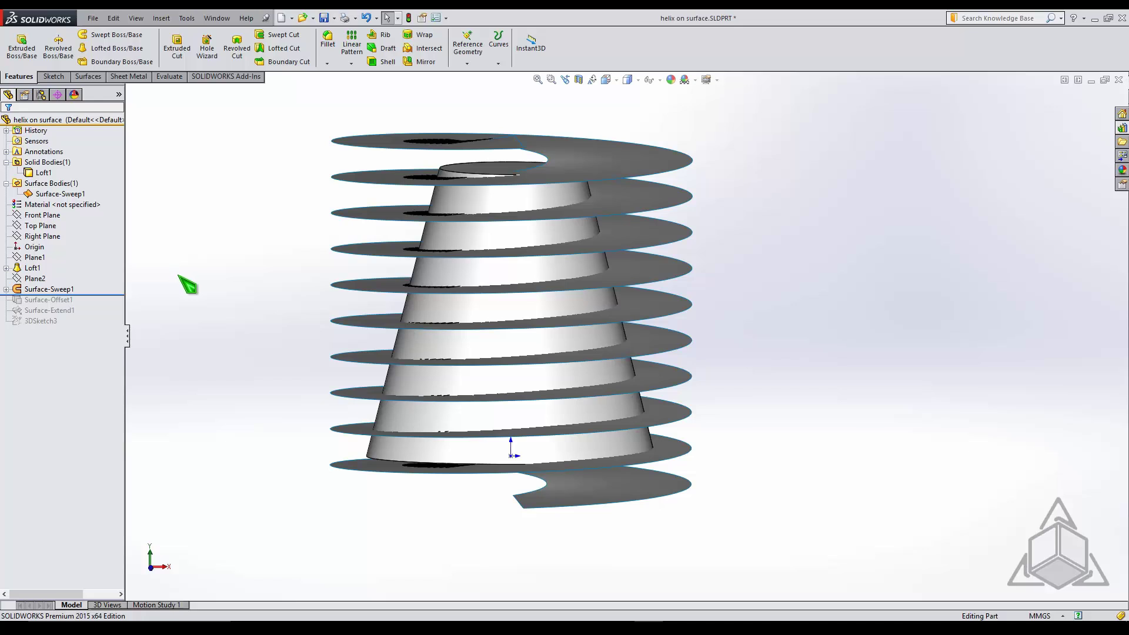
left_click_drag(109, 295, 146, 316)
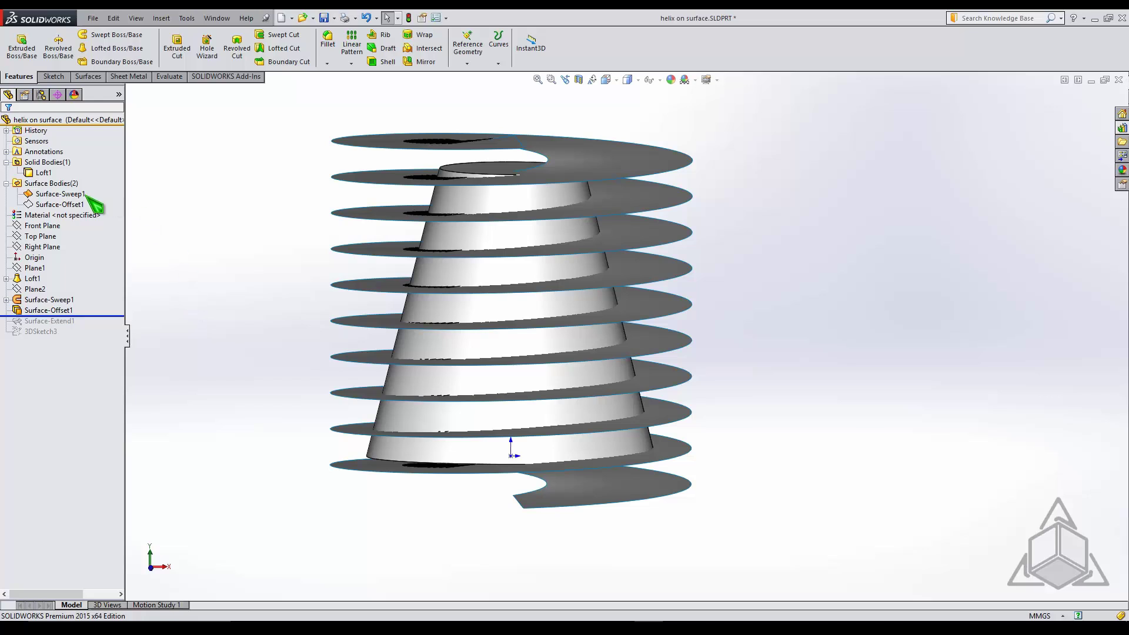
- Display only the Surface-Offset1 body, hiding the Surface-Sweep1 surface body and the Loft1 solid body
left_click(65, 193)
left_click(89, 171)
left_click(59, 204)
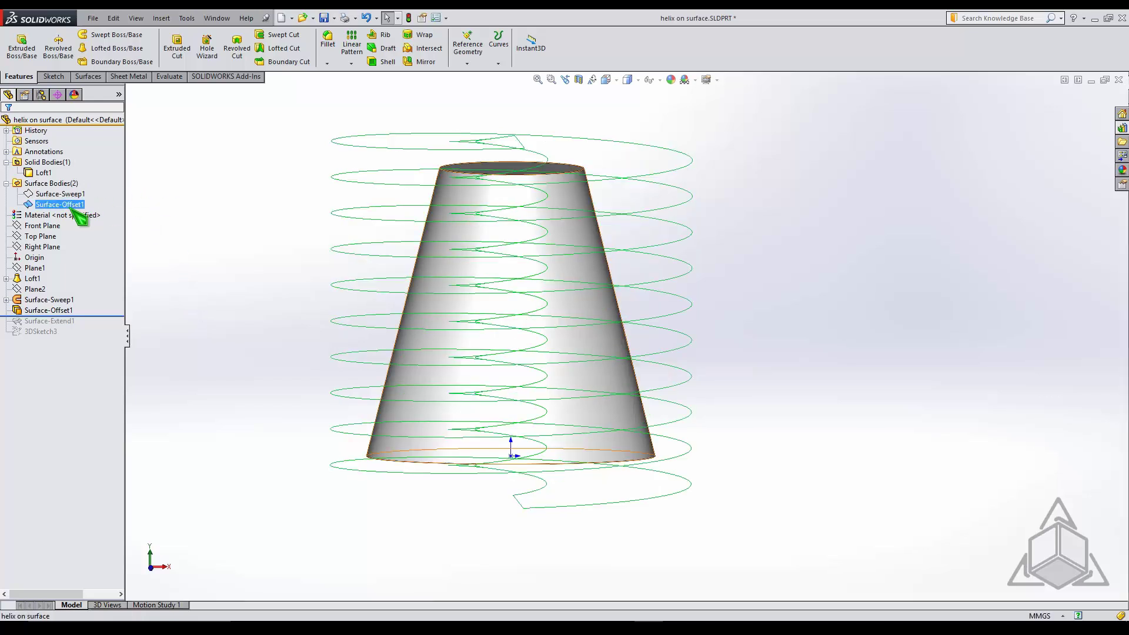
left_click(88, 182)
left_click(44, 173)
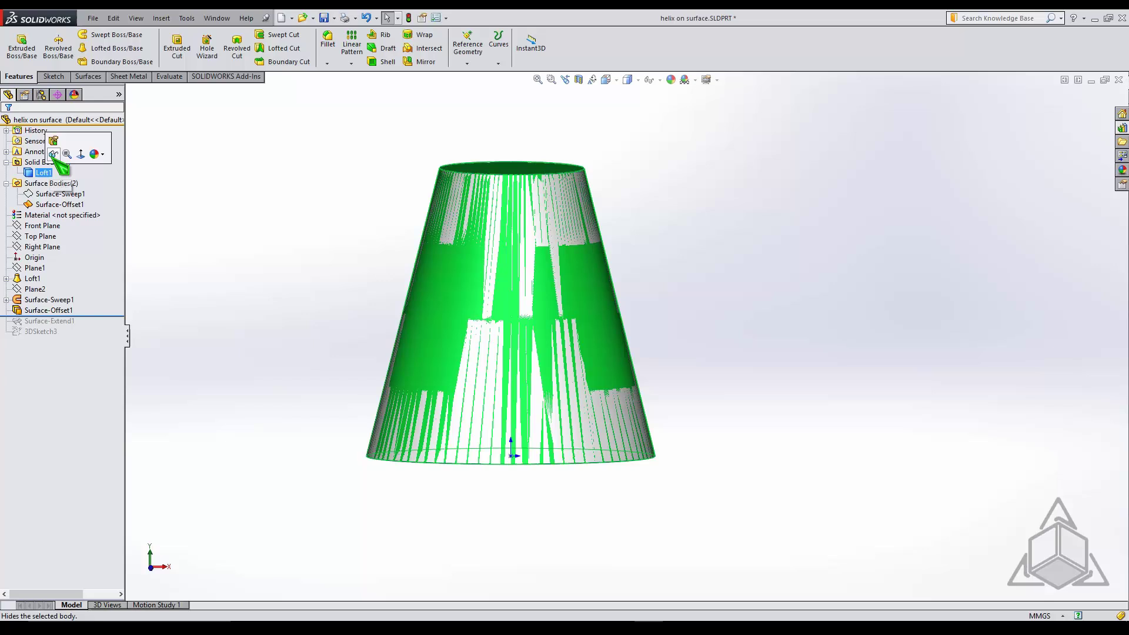
left_click(88, 151)
middle_click_drag(305, 197, 276, 277)
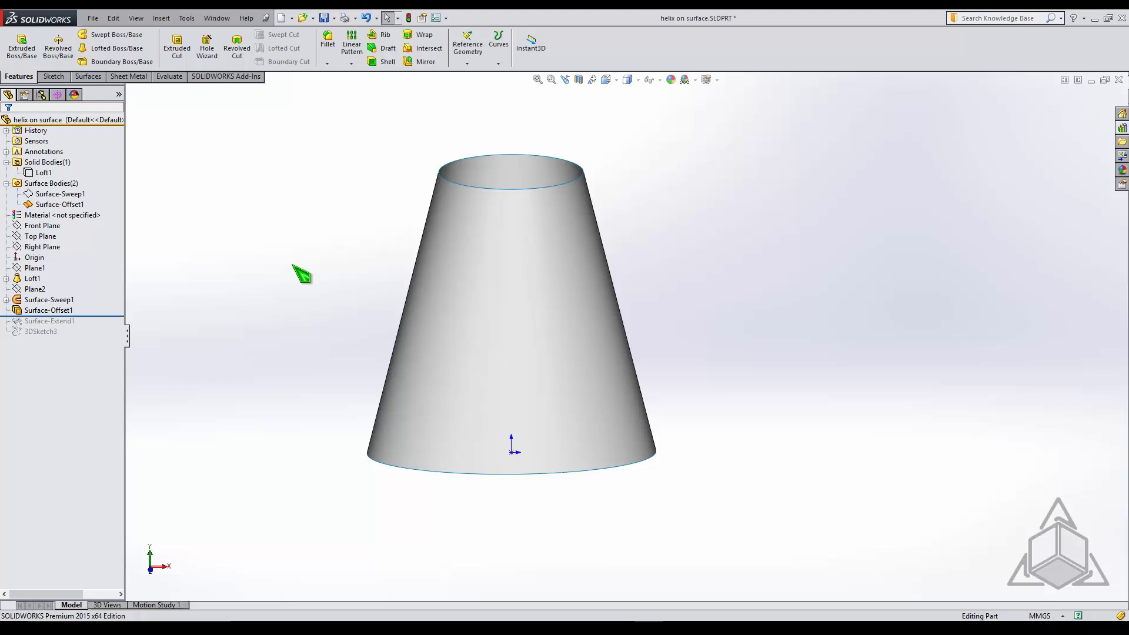
middle_click_drag(299, 265, 340, 253)
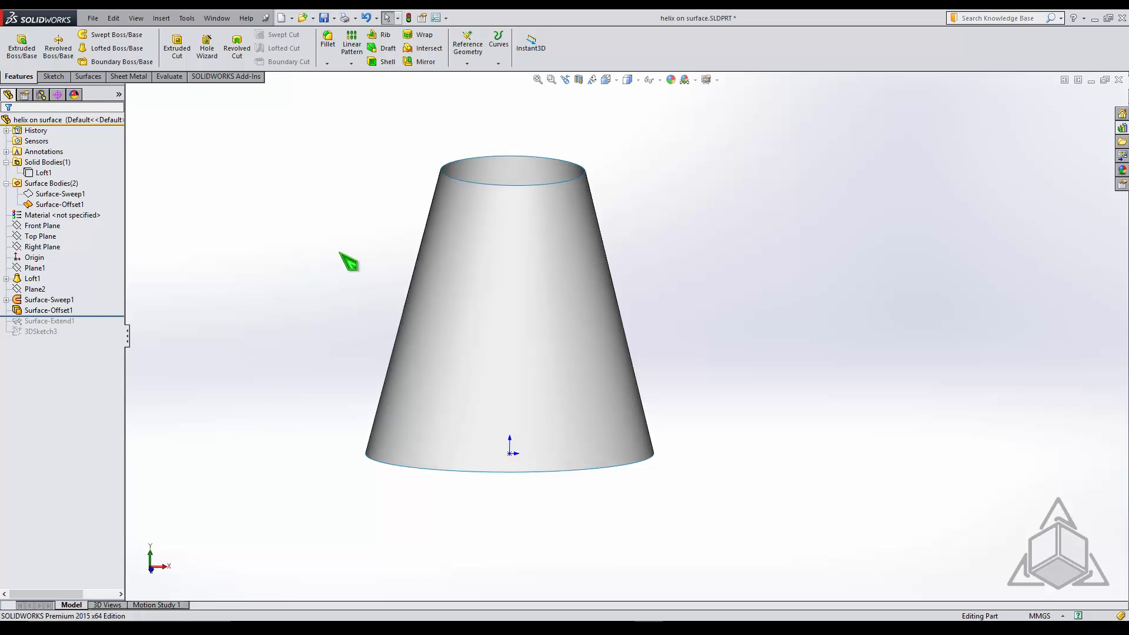
- Roll the model history forward to include Surface-Extend1 and view the extended tapered surface
left_click(87, 77)
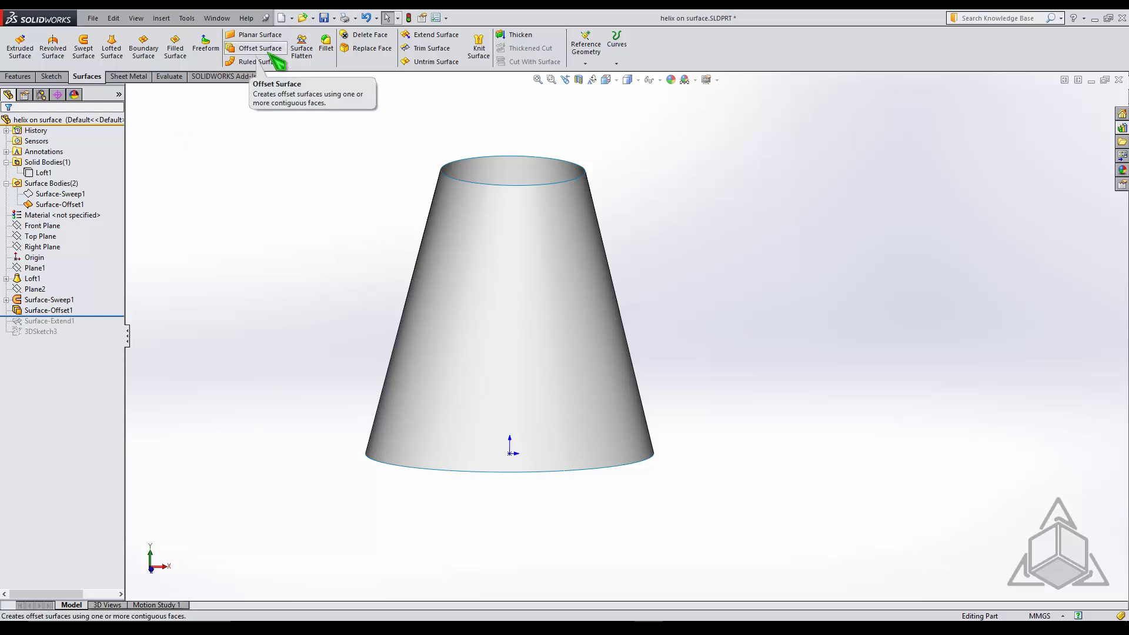
left_click(94, 316)
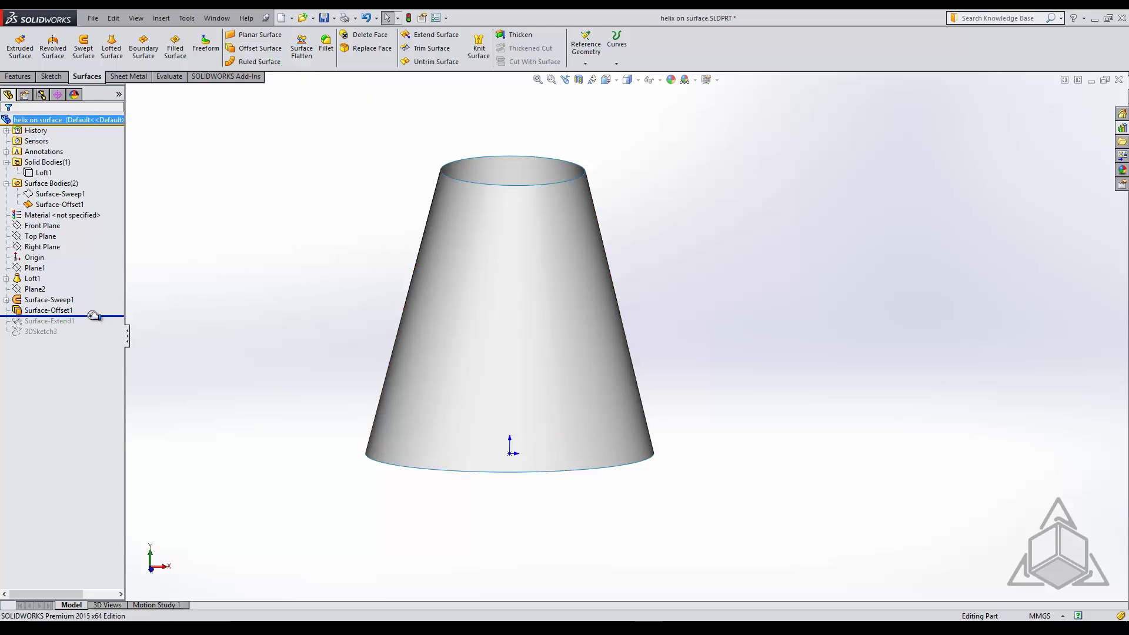
left_click_drag(94, 316, 97, 326)
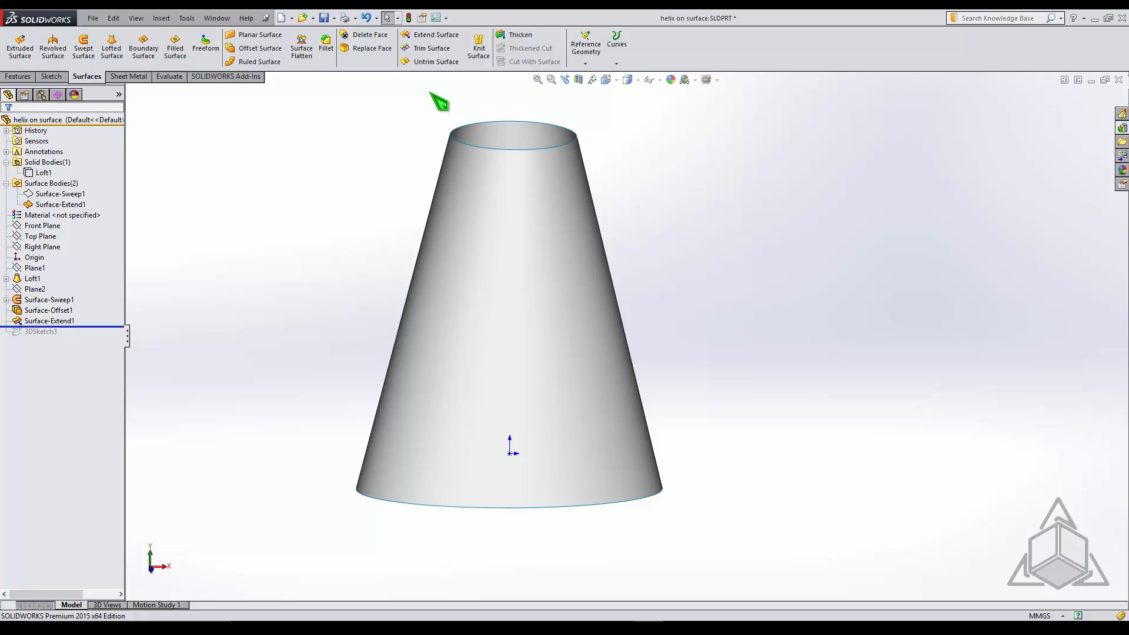
middle_click_drag(433, 94, 255, 360)
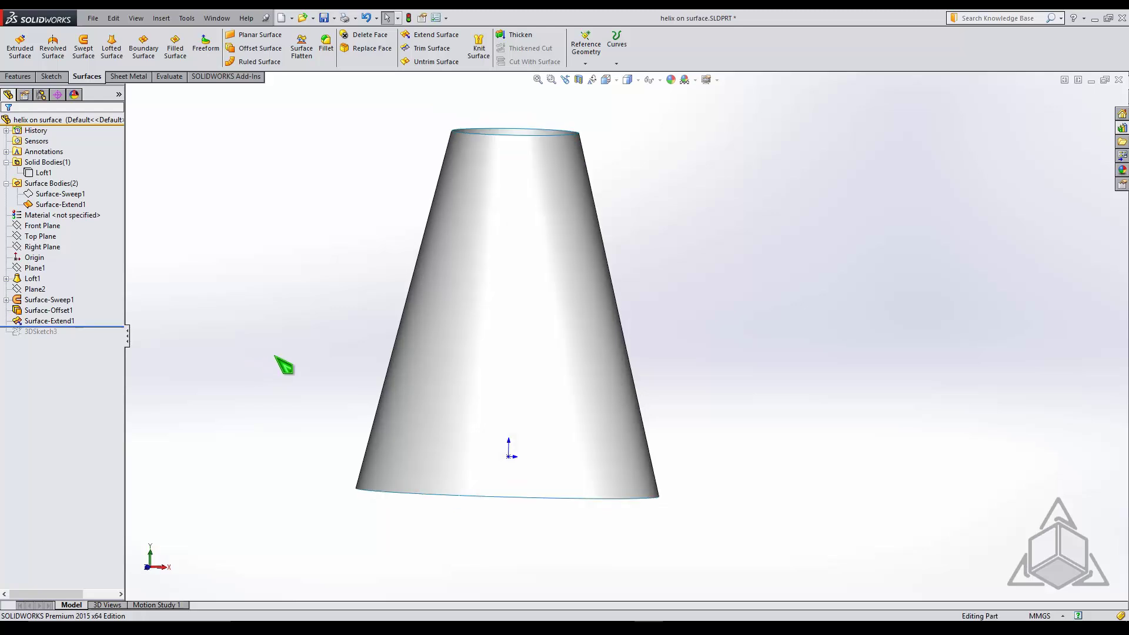
- Show the Surface-Sweep1 body together with the extended surface and examine where the two surfaces intersect
left_click(74, 194)
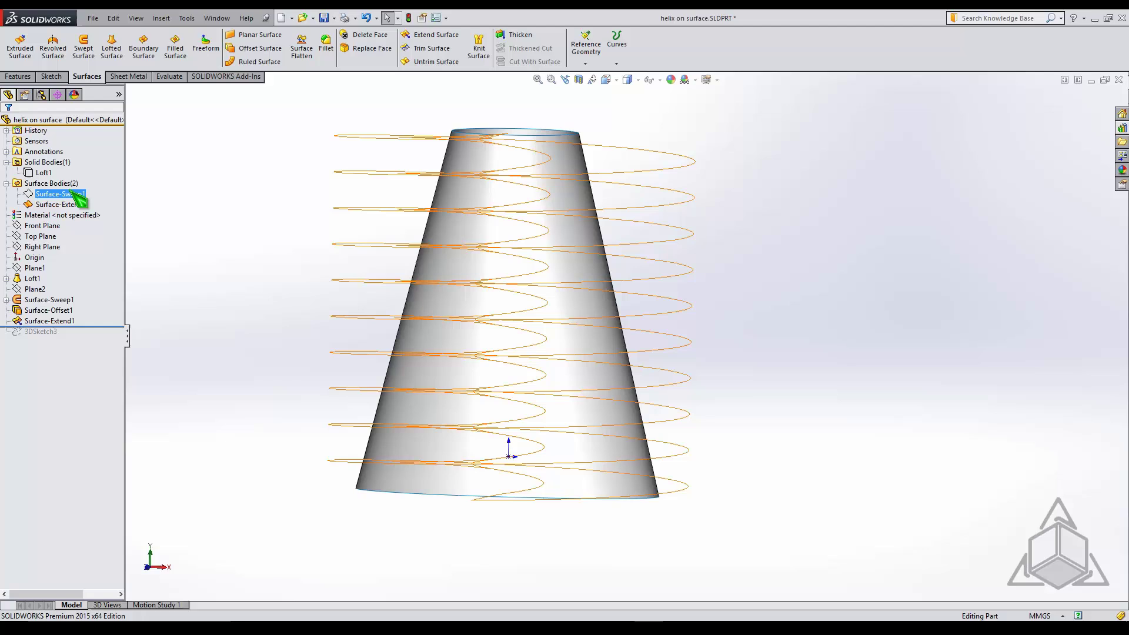
left_click(74, 173)
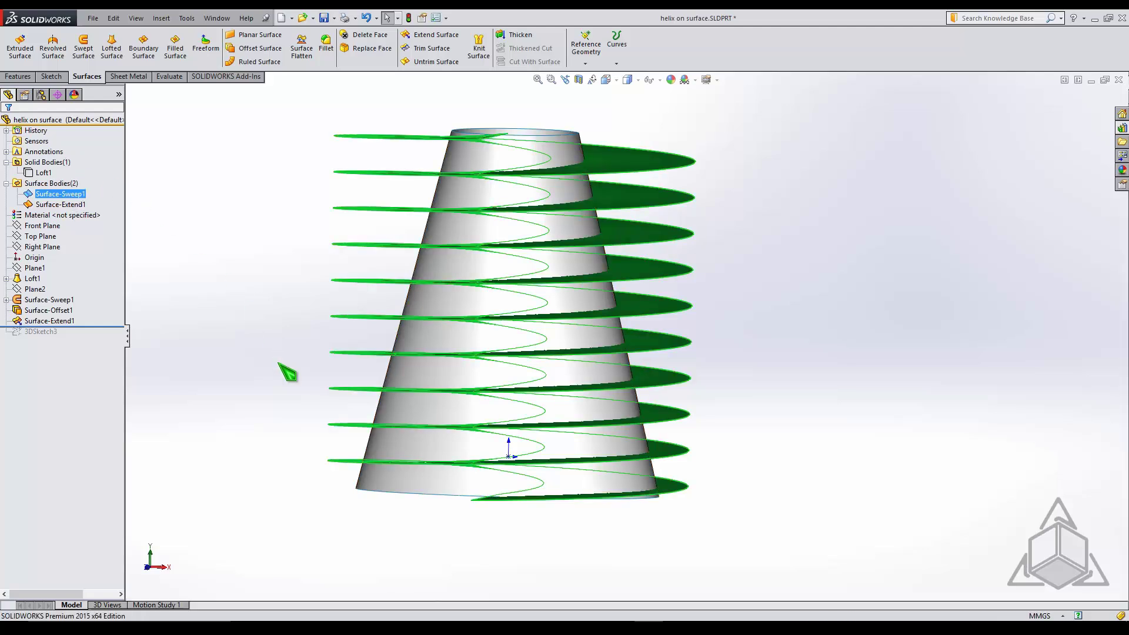
left_click(267, 390)
mouse_move(293, 410)
middle_mouse_down()
mouse_move(275, 393)
mouse_move(285, 396)
mouse_move(277, 406)
middle_mouse_up()
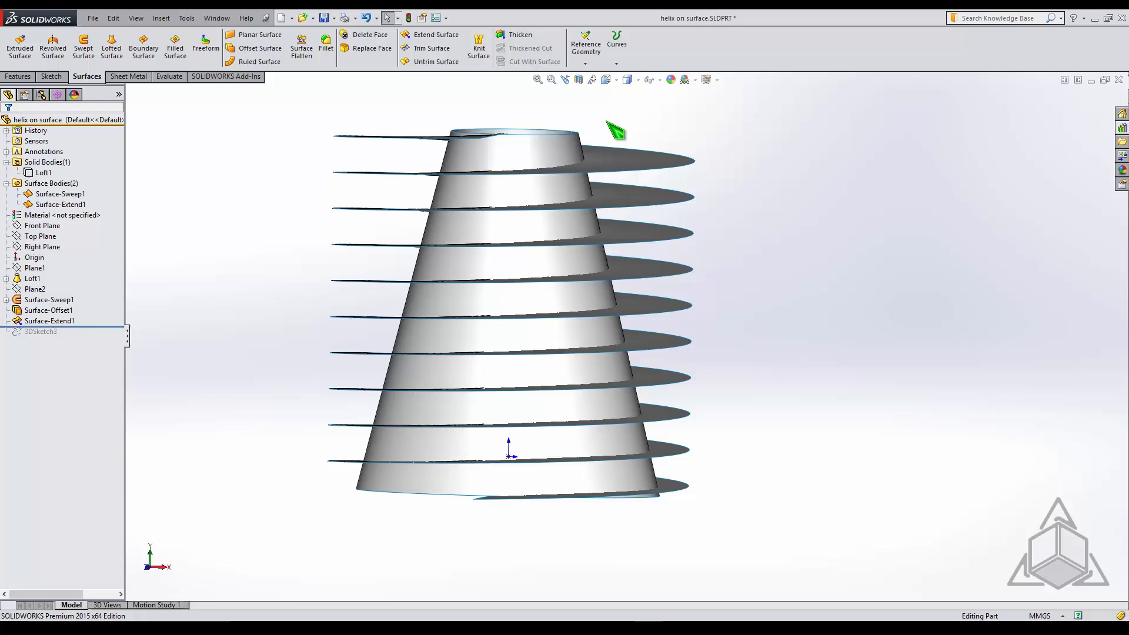
- Hide the Surface-Sweep1 and Surface-Extend1 surface bodies
left_click(69, 195)
left_click(75, 180)
left_click(80, 205)
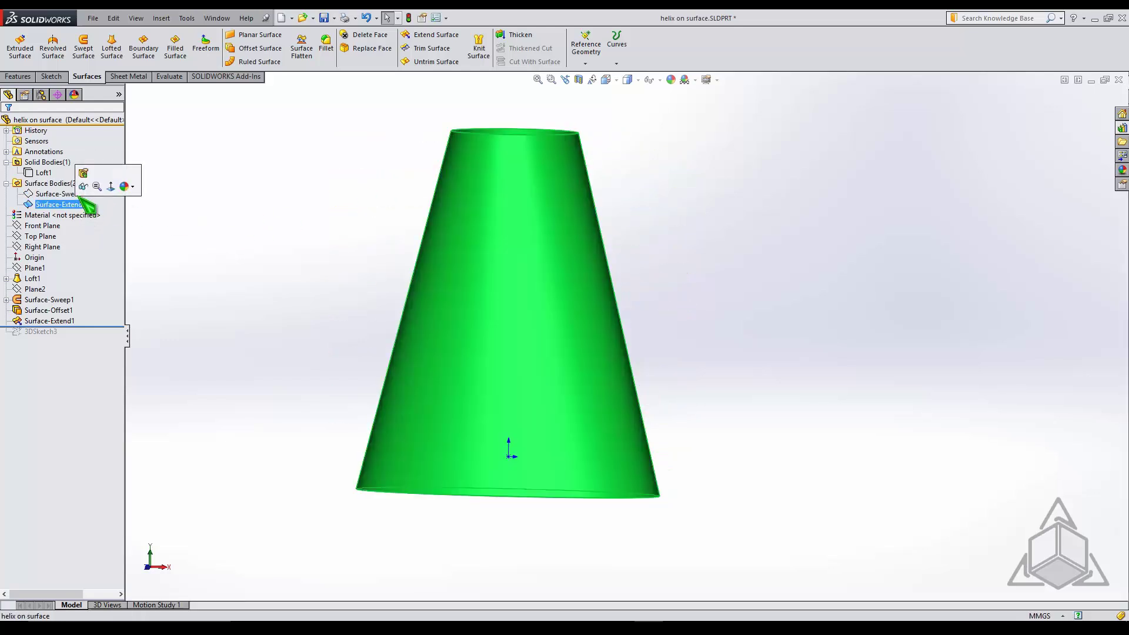
left_click(78, 185)
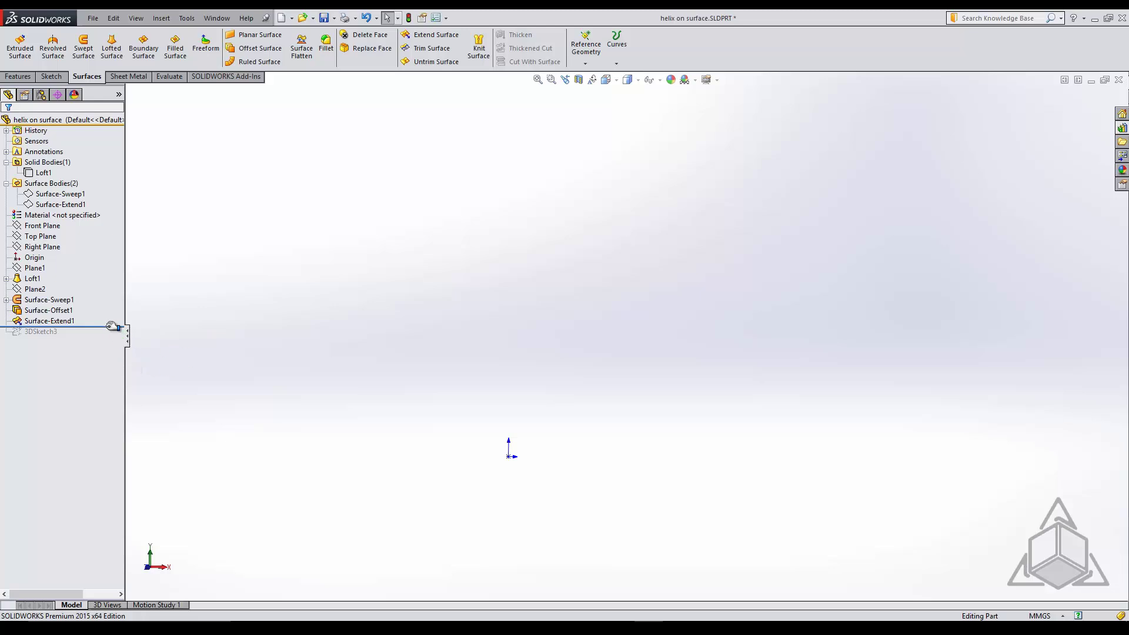
- Roll the model history forward to include 3DSketch3 and show the Loft1 solid body
left_click_drag(112, 326, 118, 338)
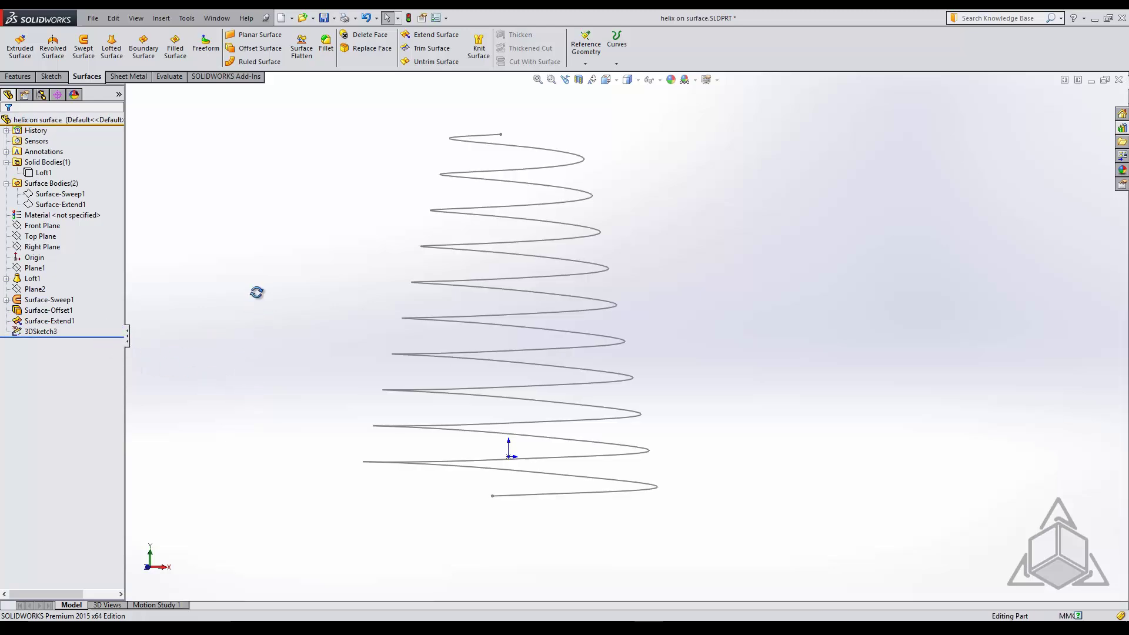
left_click(43, 172)
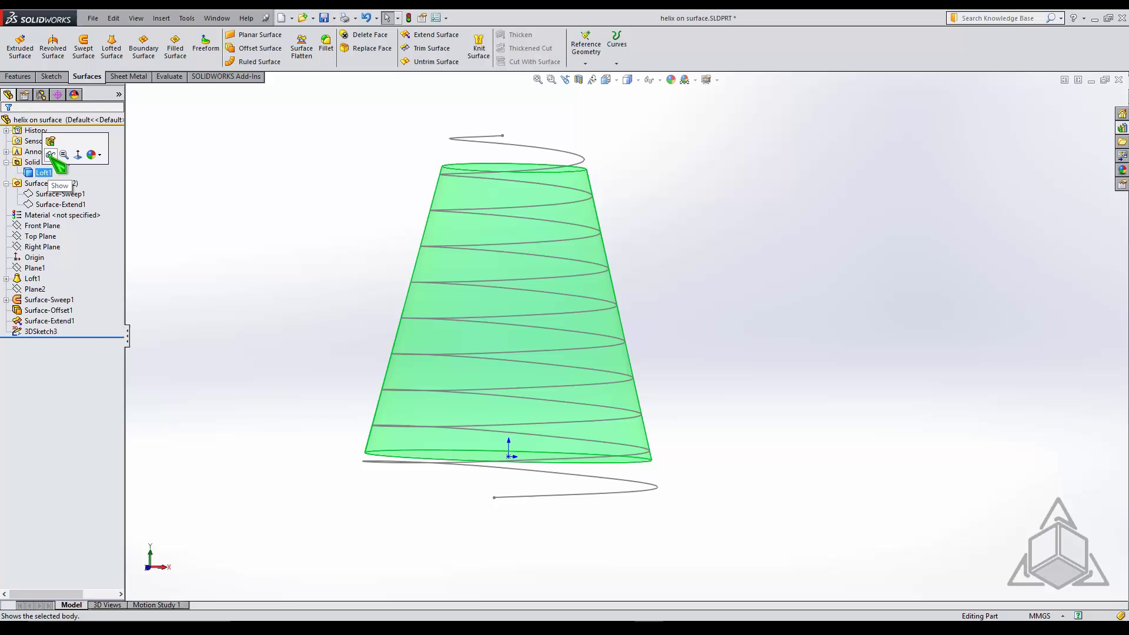
left_click(50, 154)
left_click(284, 258)
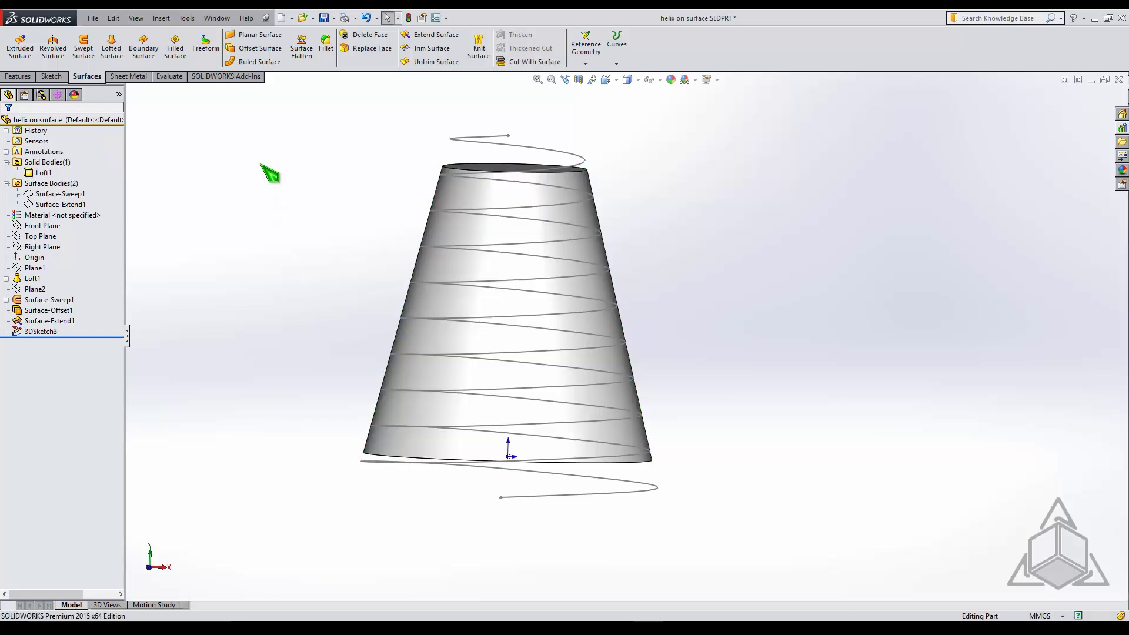
left_click(187, 17)
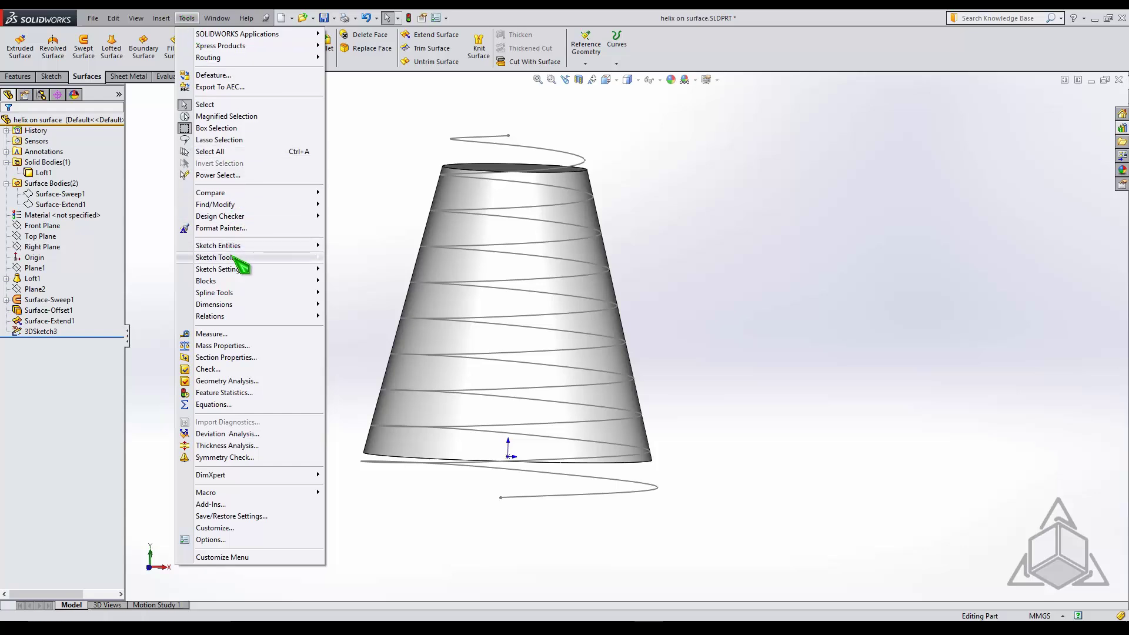
mouse_move(238, 258)
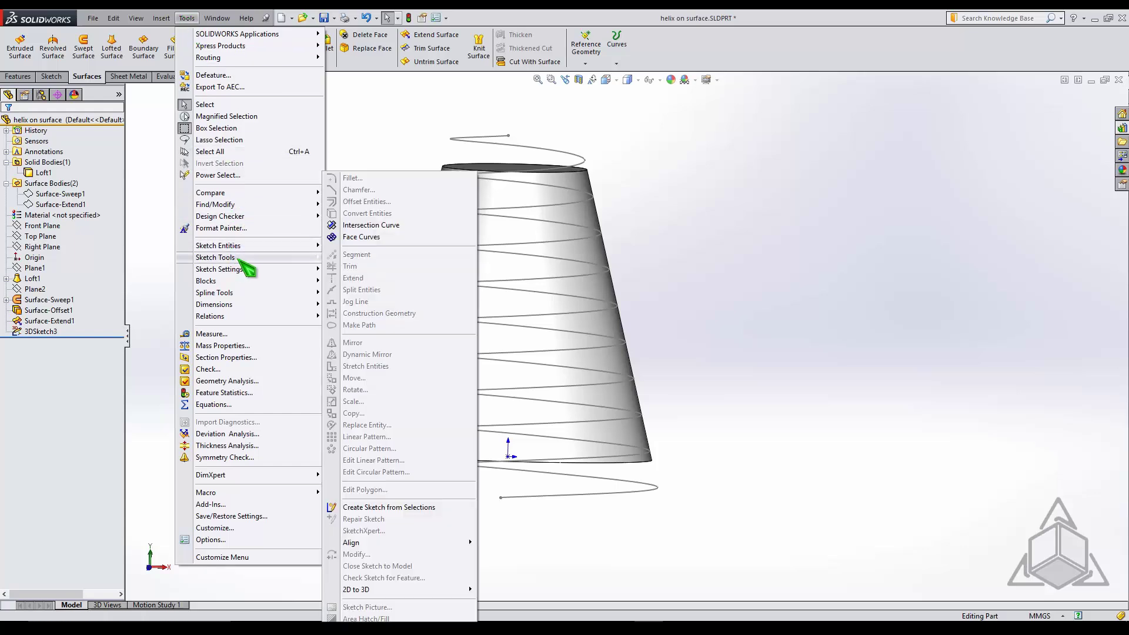
left_click(393, 226)
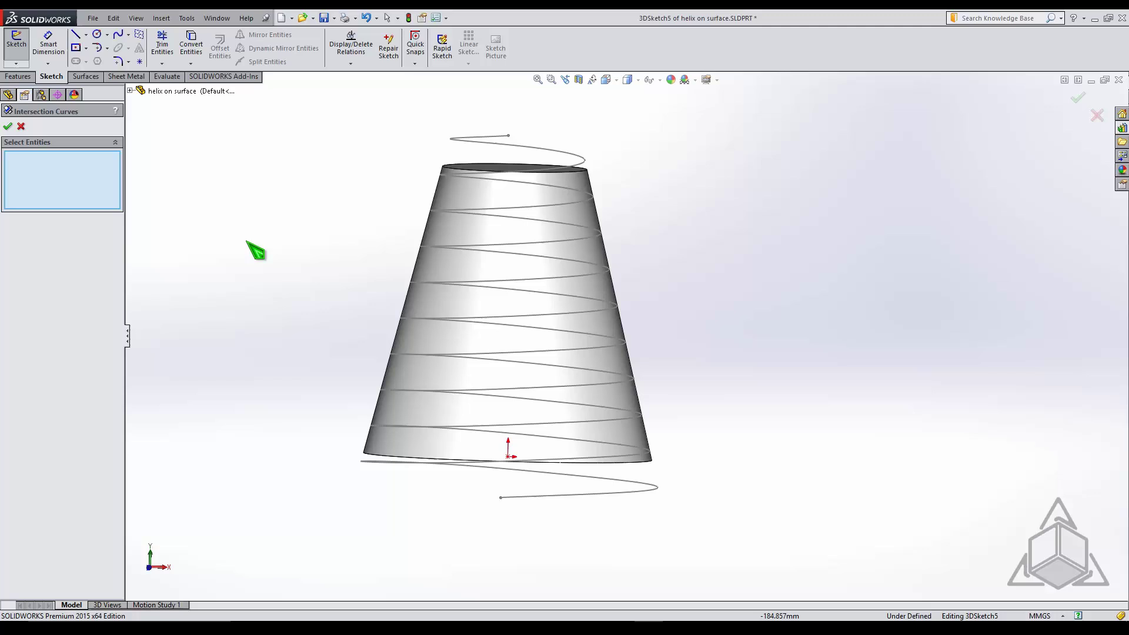
left_click(130, 90)
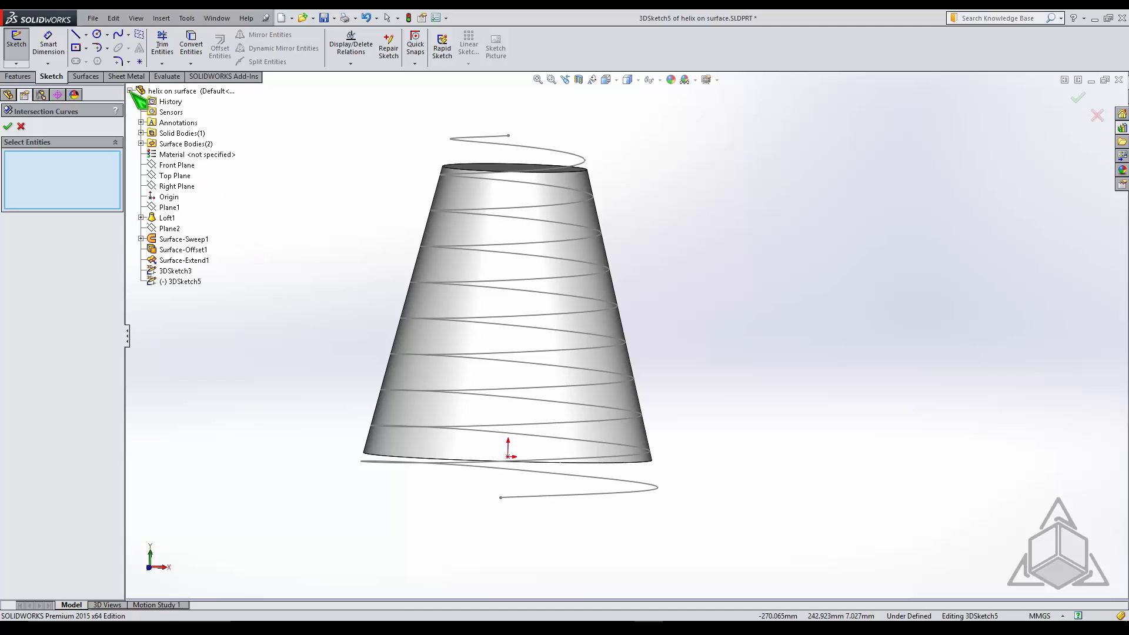
left_click(141, 143)
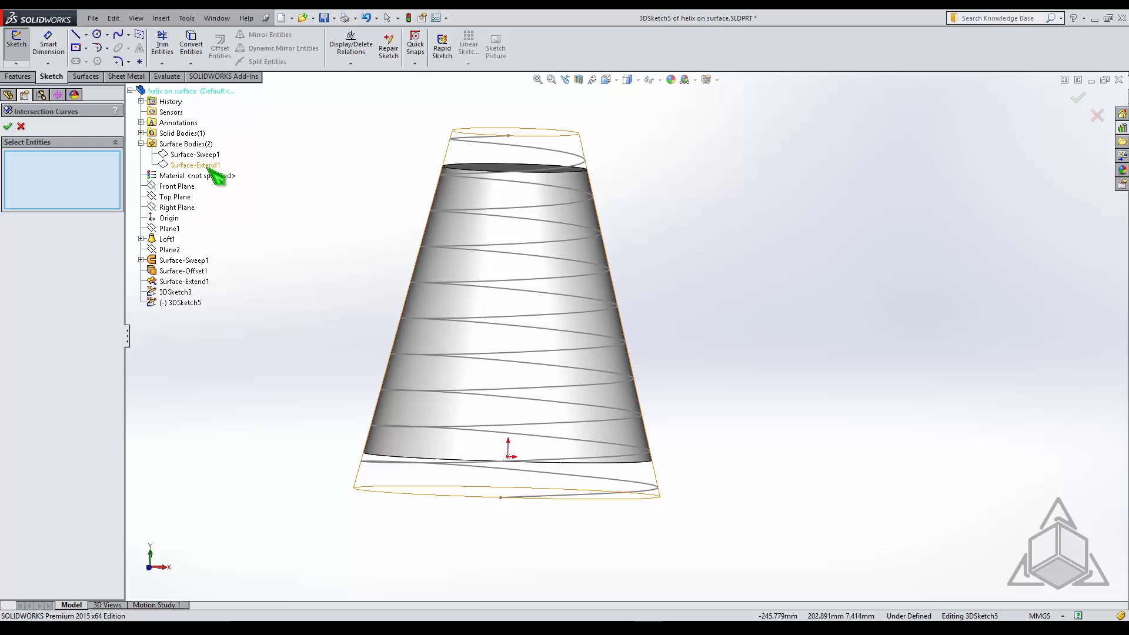
left_click(20, 127)
middle_click_drag(300, 253, 396, 302)
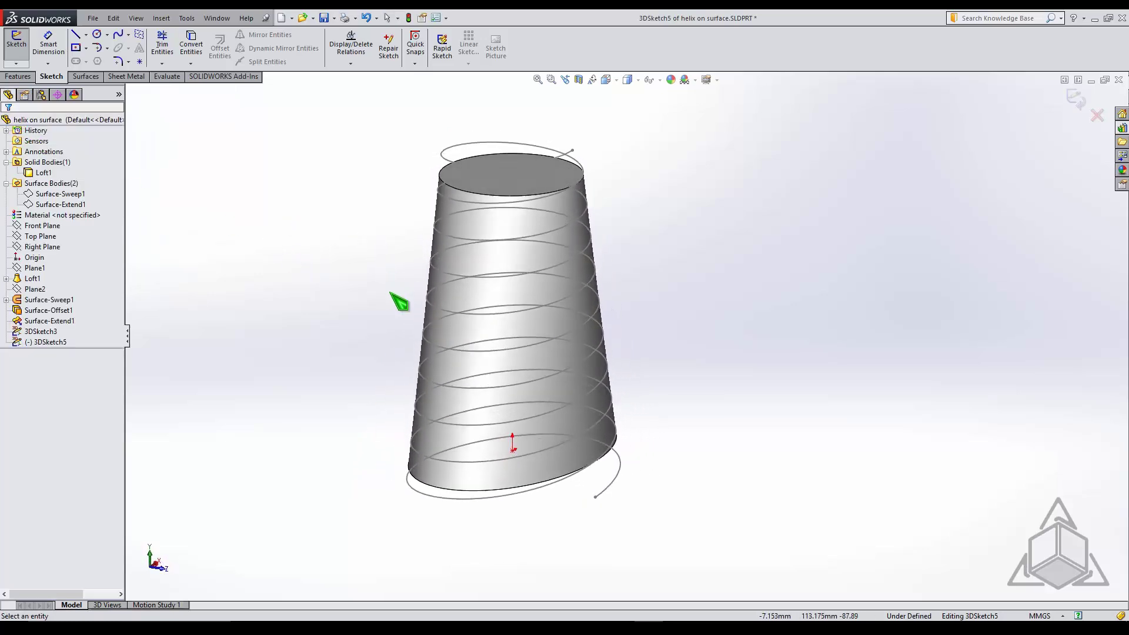
left_click(601, 497)
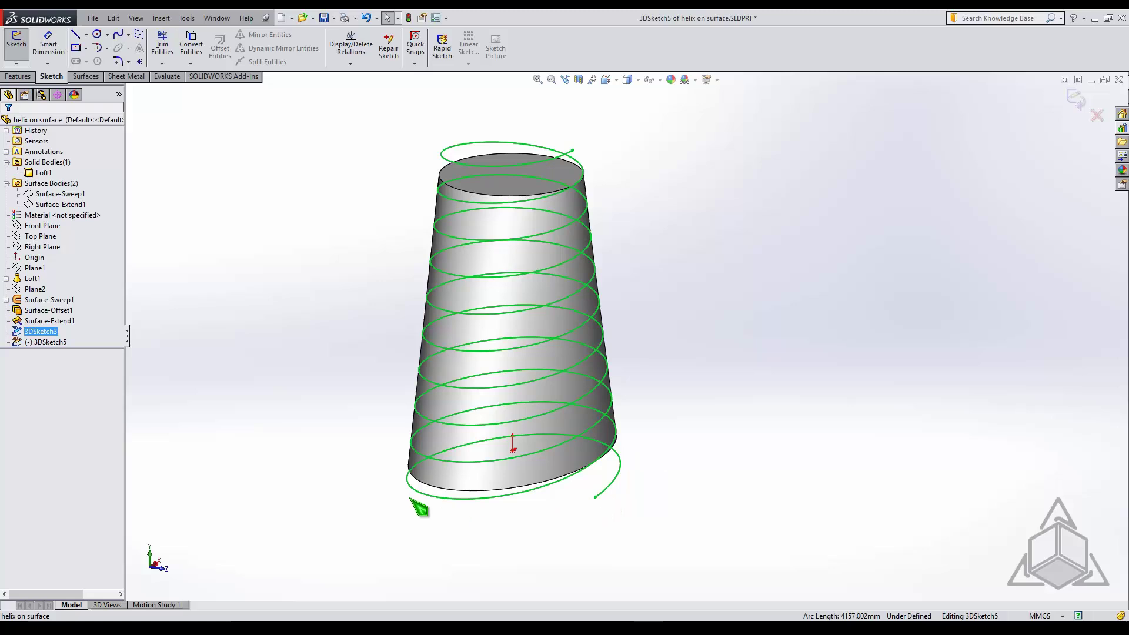
key("ctrl+b")
- Start a sketch normal to the helical curve's lower end and draw a center rectangle about 24 by 10 mm on its endpoint
left_click(600, 497)
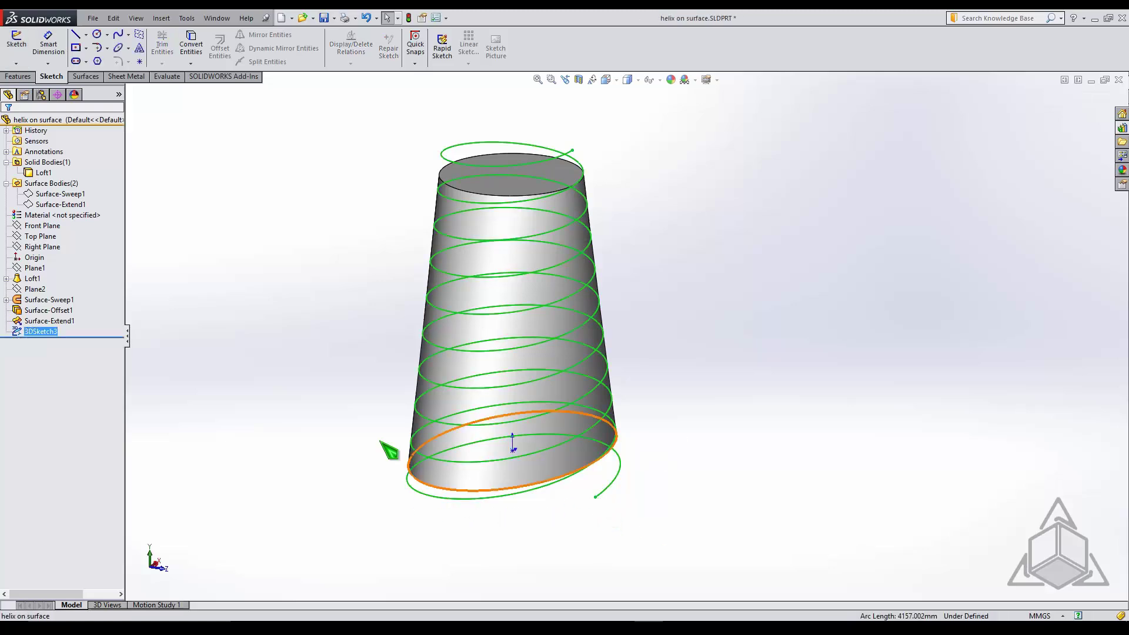
left_click(17, 47)
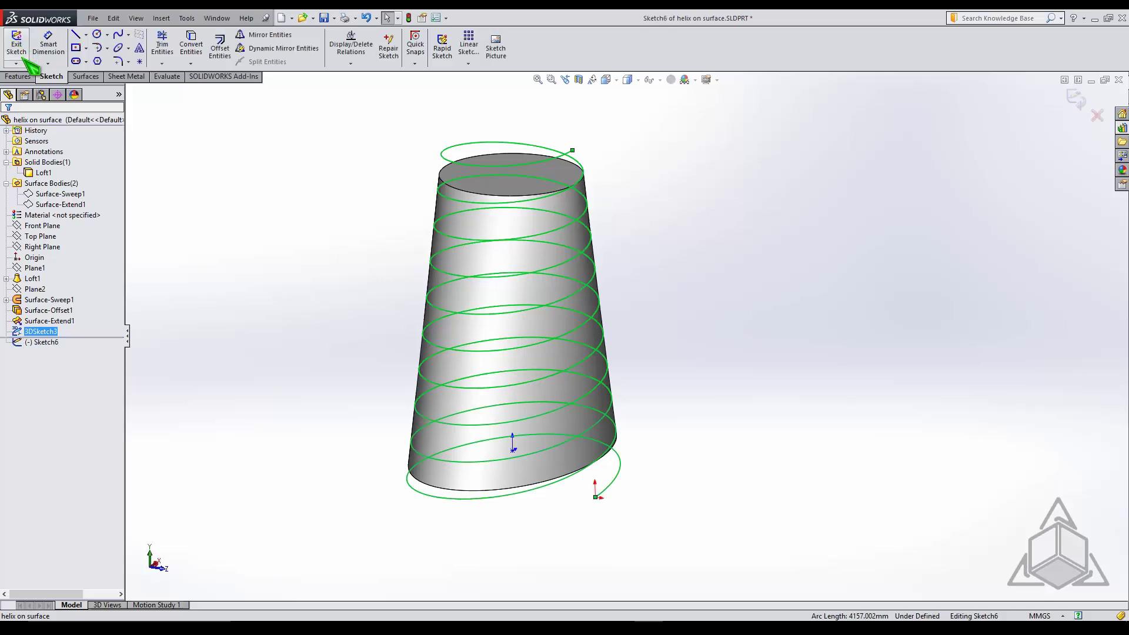
left_click(76, 49)
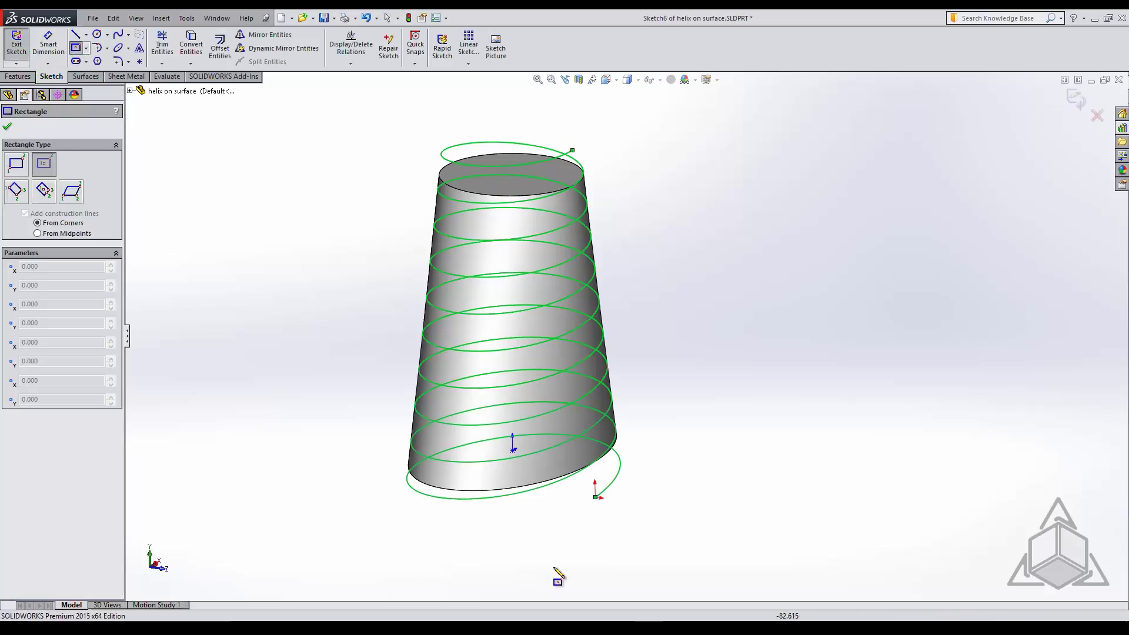
left_click(595, 497)
left_click(605, 502)
scroll(620, 520, "down", 5)
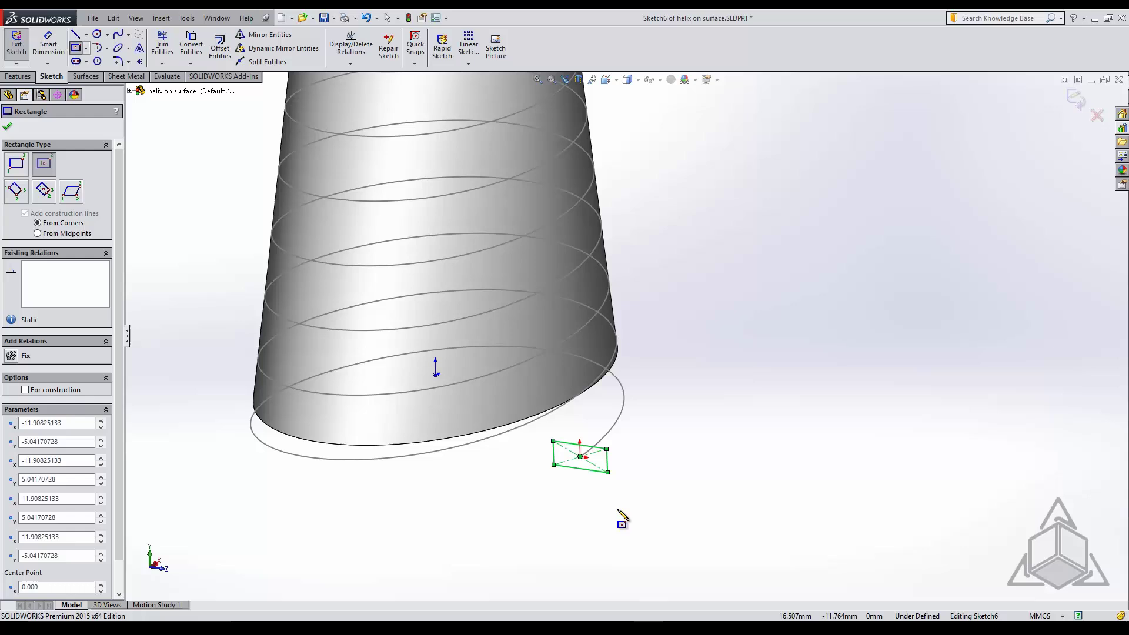
key("Escape")
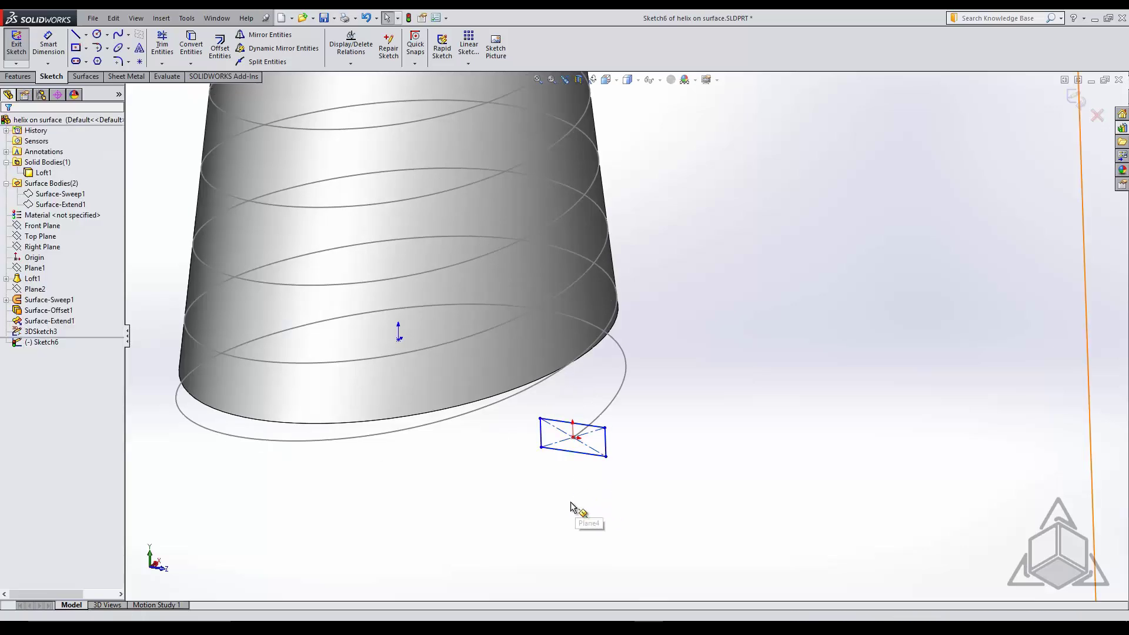
left_click(539, 497)
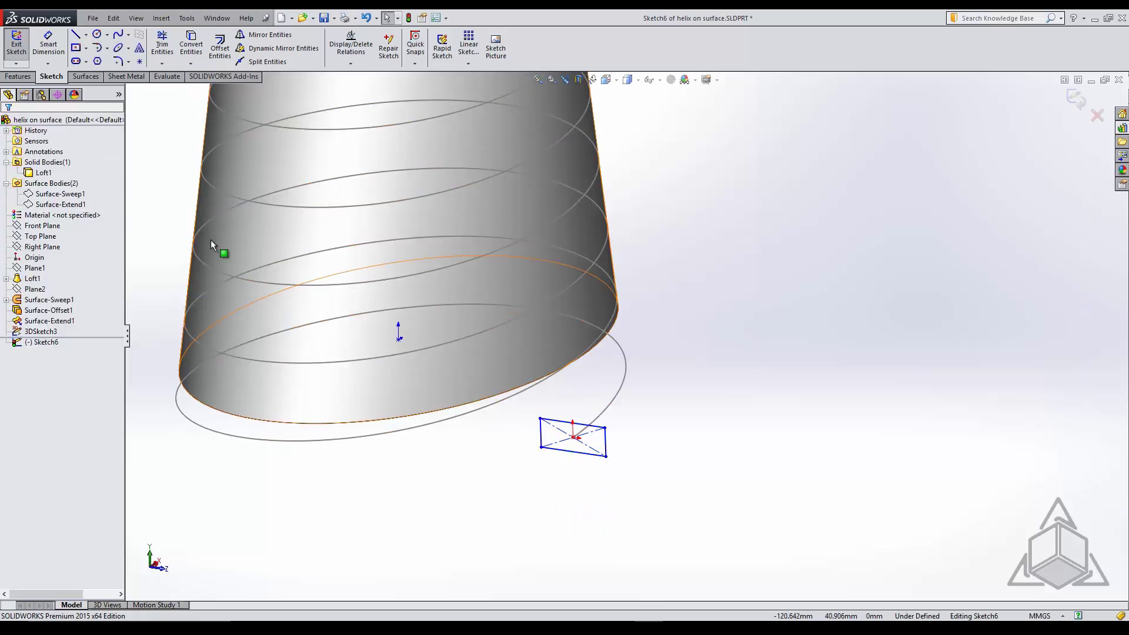
- Dimension the rectangle 10 mm high and 20 mm wide, and exit the sketch
left_click(48, 46)
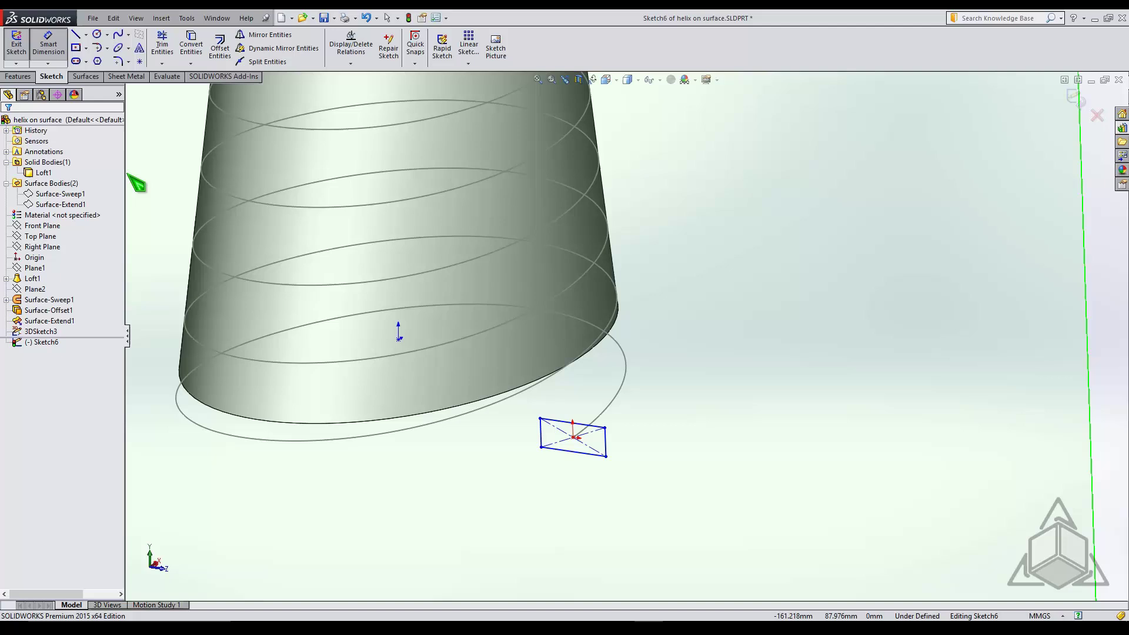
left_click(607, 448)
left_click(644, 456)
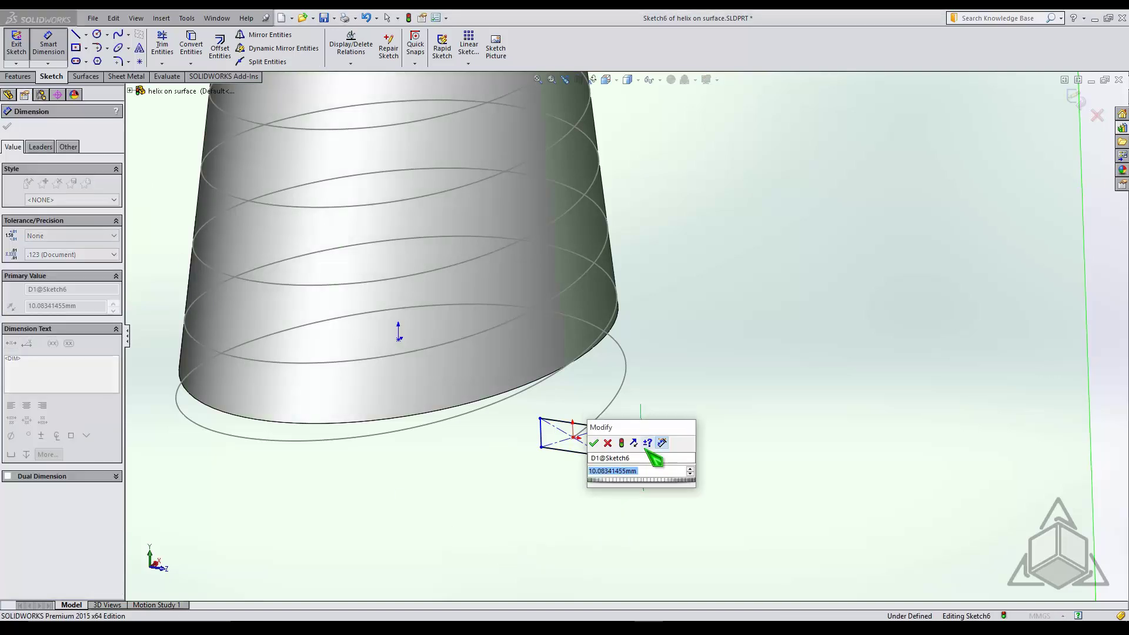
type("10")
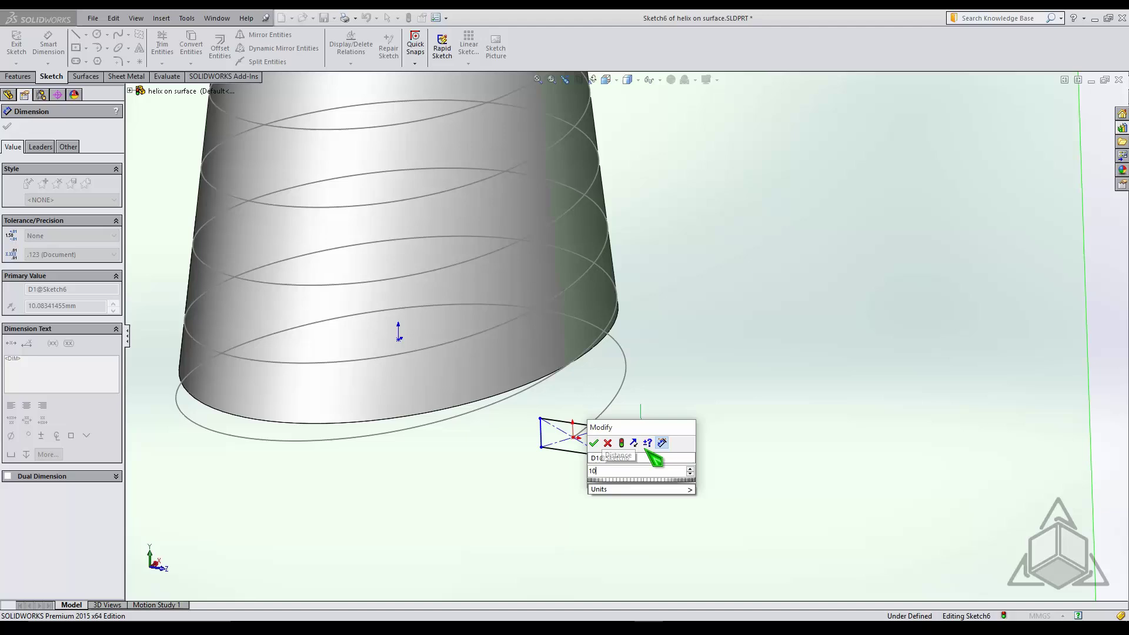
key("Return")
left_click(581, 461)
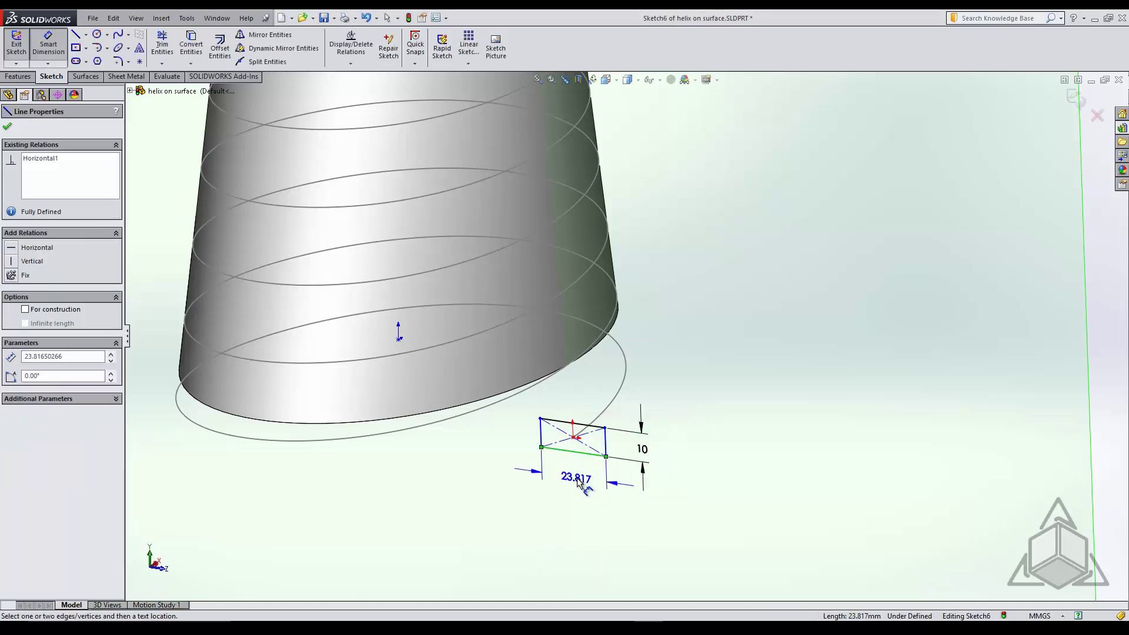
left_click(580, 480)
type("20")
key("Return")
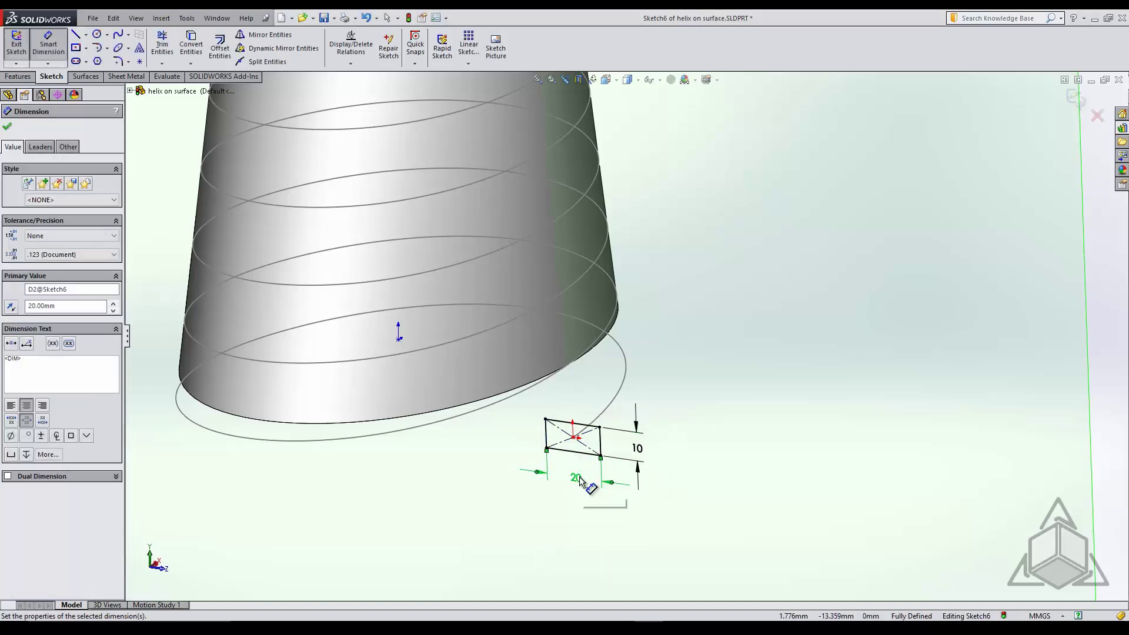
key("Escape")
left_click(1076, 99)
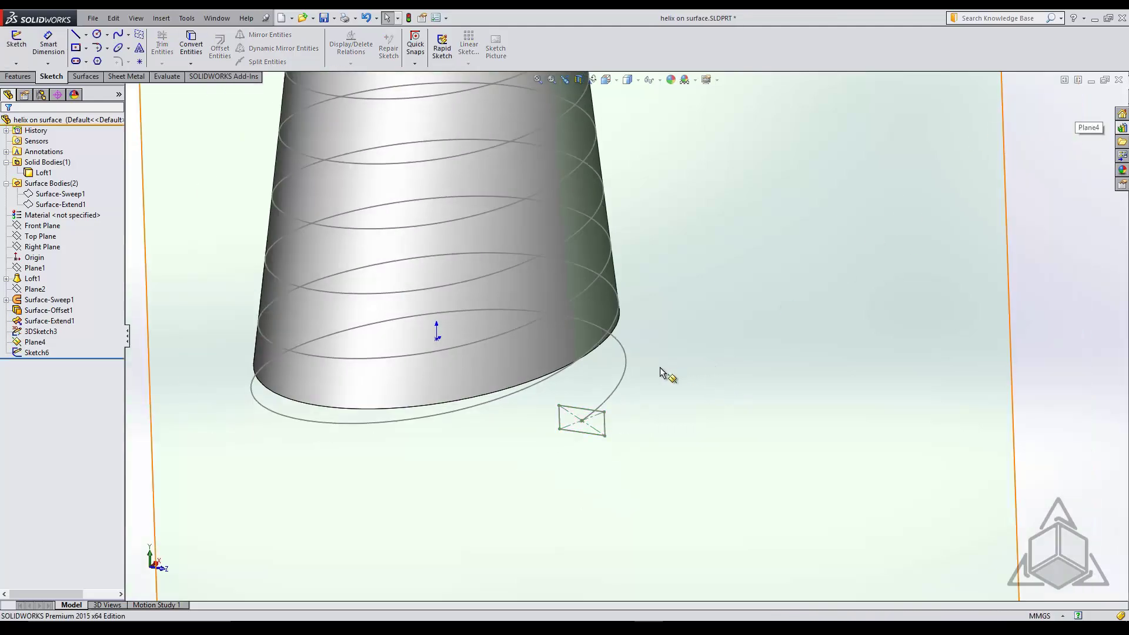
- Create a Swept Cut through the lofted body using the rectangle as profile and the helical 3DSketch3 as path
left_click(86, 76)
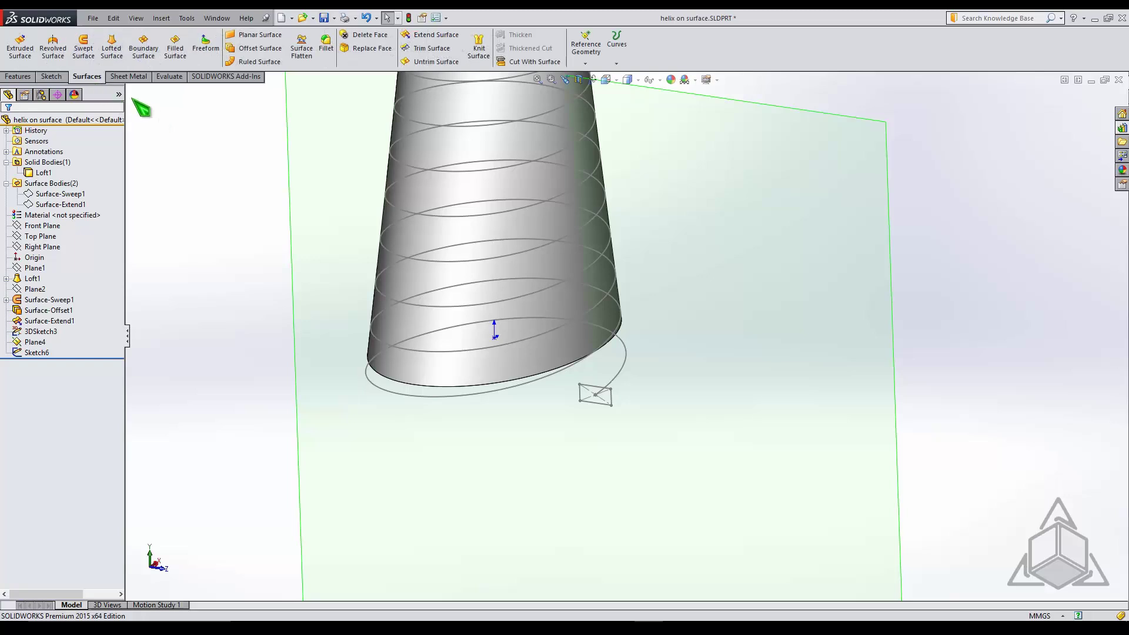
left_click(17, 77)
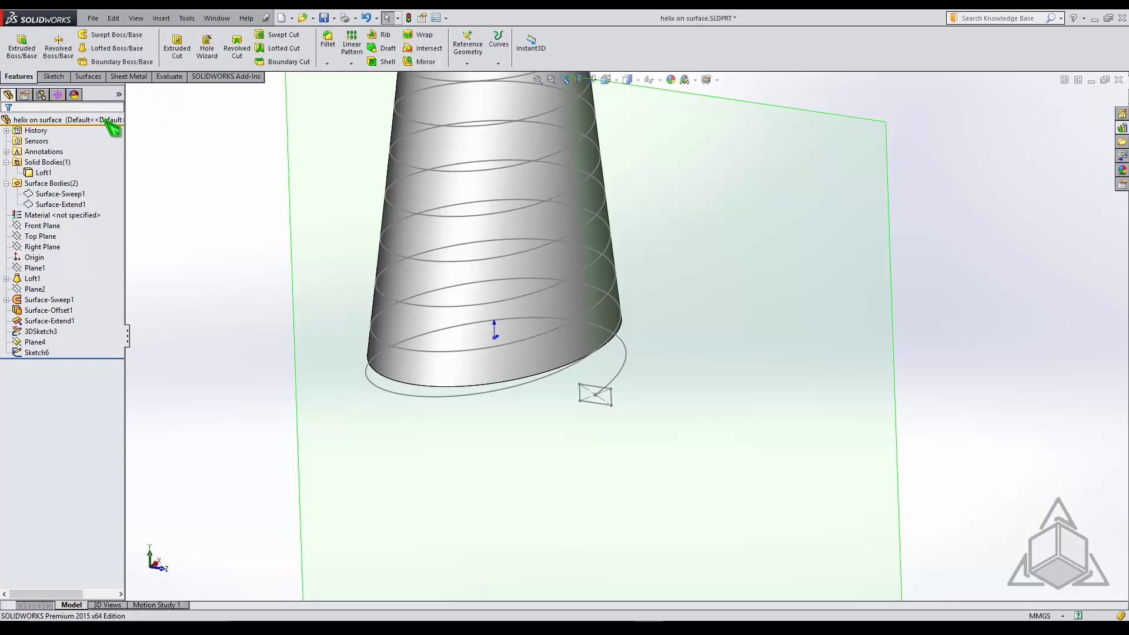
left_click(292, 37)
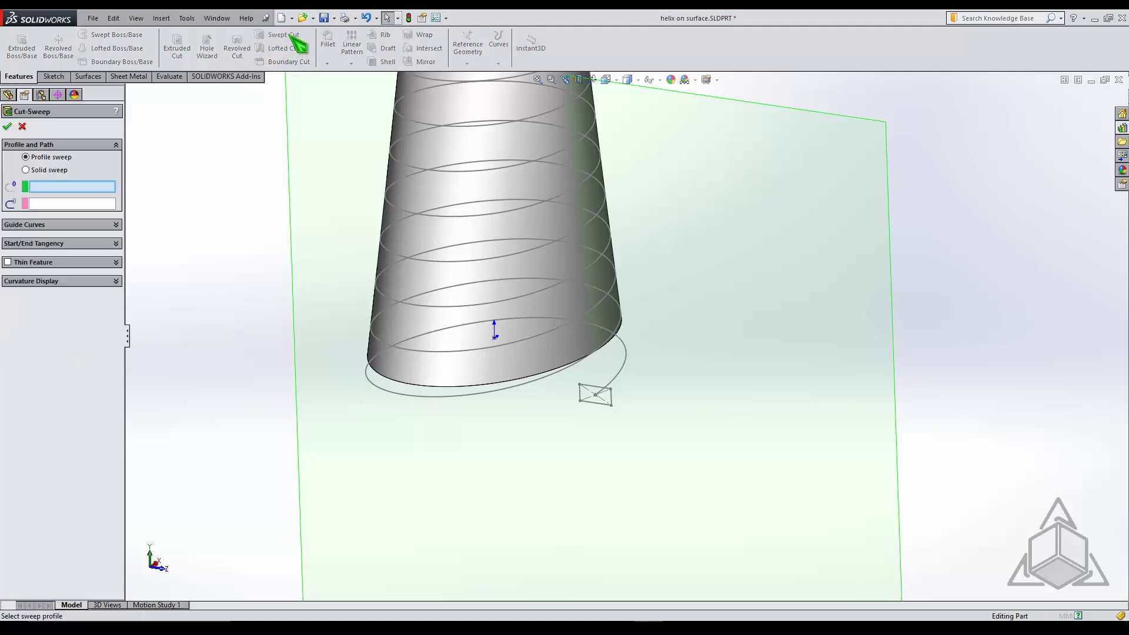
left_click(611, 404)
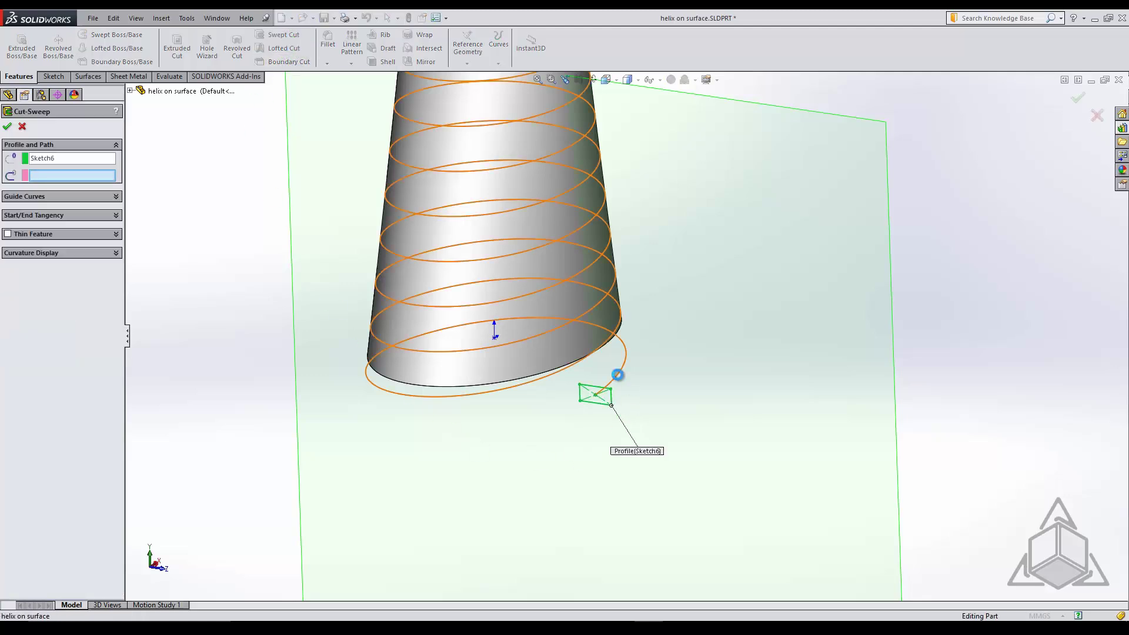
left_click(619, 380)
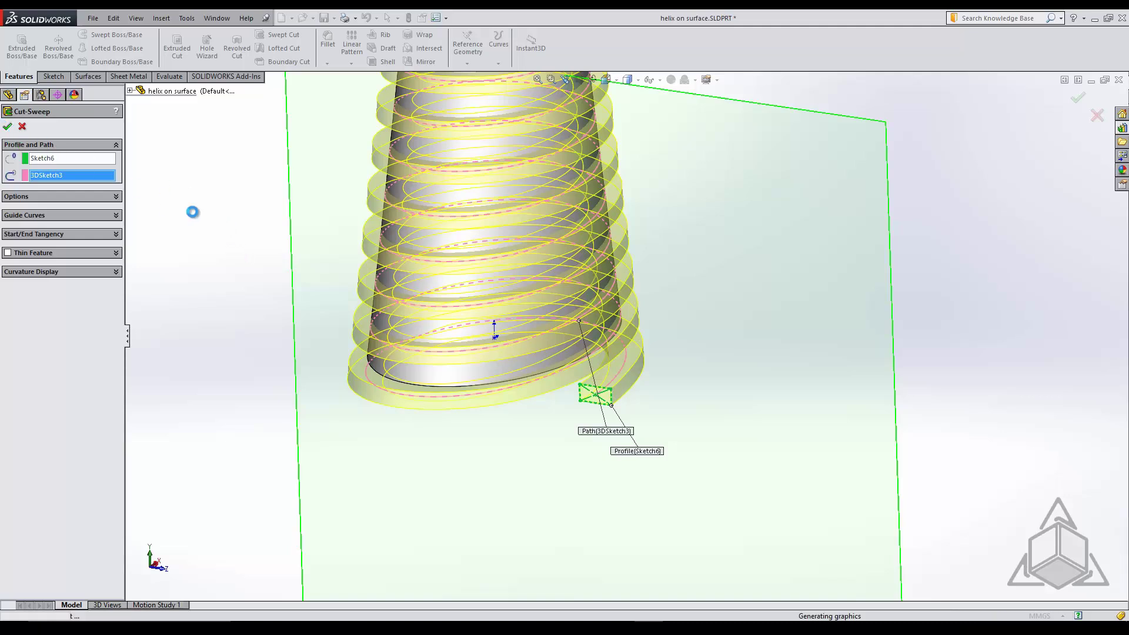
right_click(209, 214)
- Hide the reference plane at the curve's end and inspect the finished helical cut around the tapered body
left_click(294, 271)
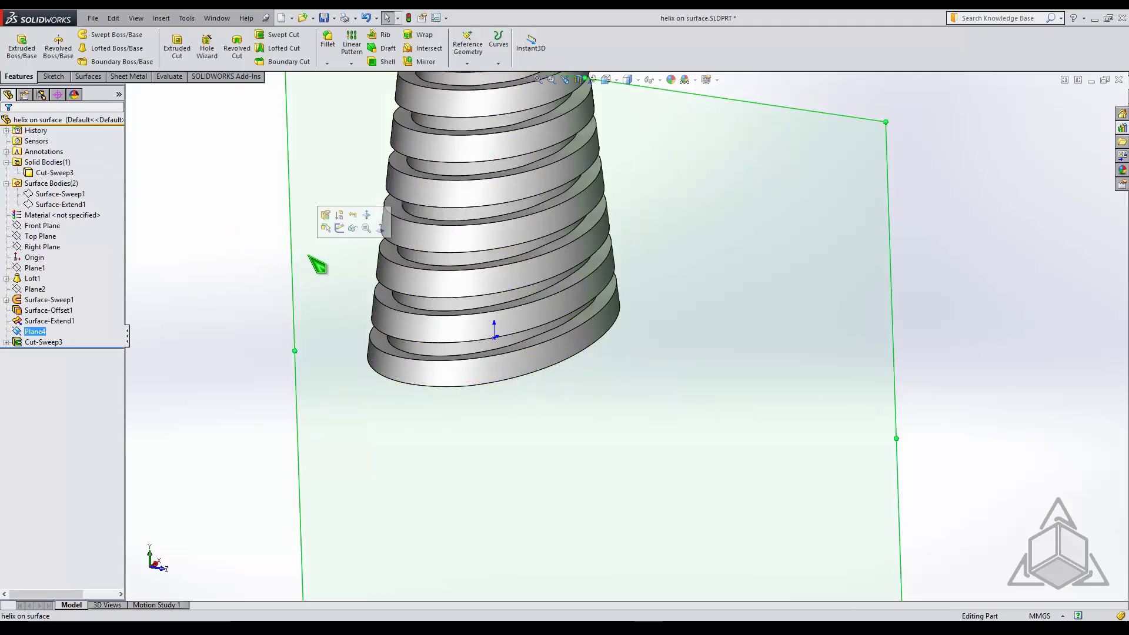
left_click(358, 231)
key("f")
scroll(680, 194, "down", 2)
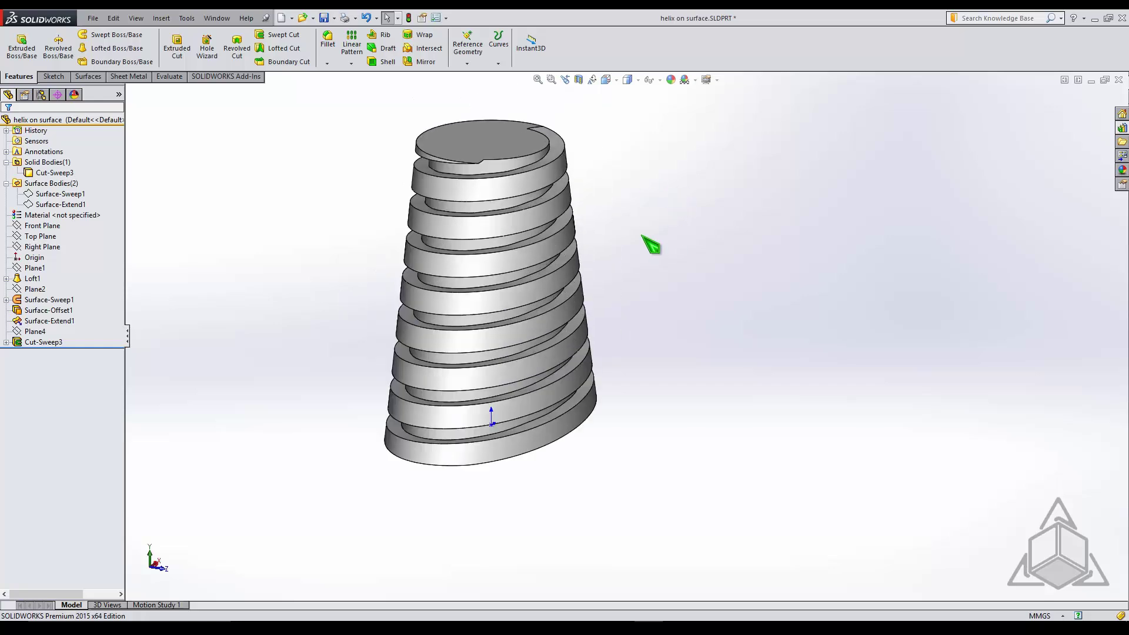
scroll(668, 270, "down", 1)
middle_click_drag(623, 272, 631, 226)
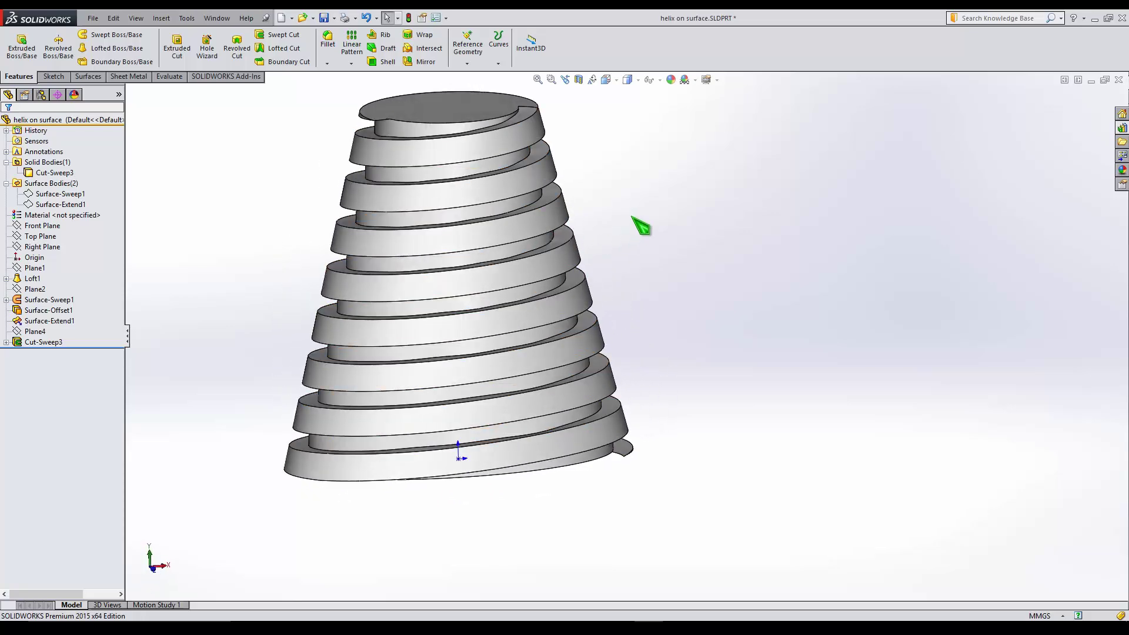